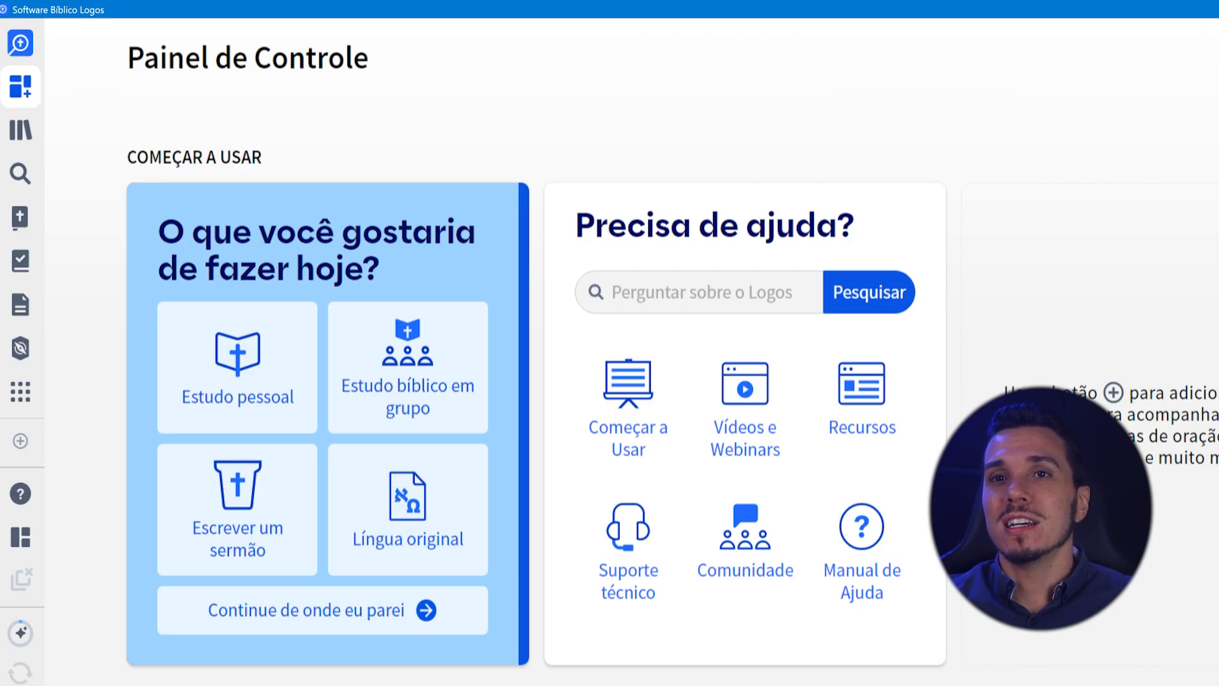
# Step: Open a new search over the Bíblia and set its search engine to Preciso
pyautogui.click(19, 173)
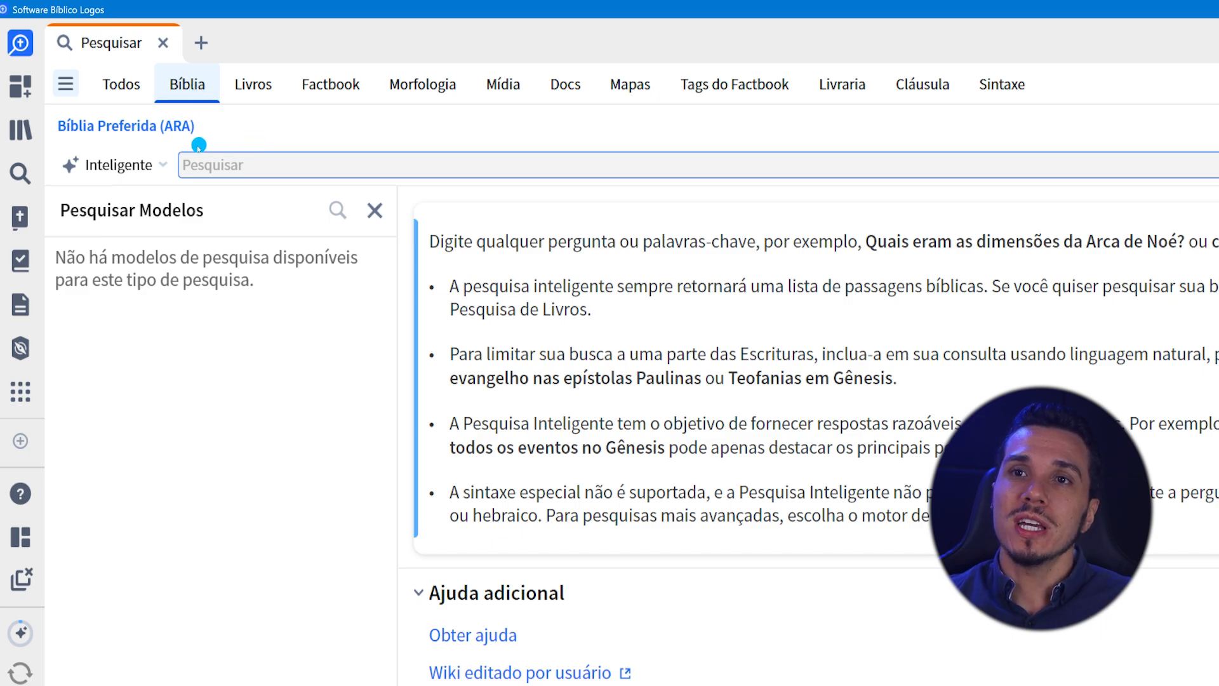
pyautogui.click(152, 164)
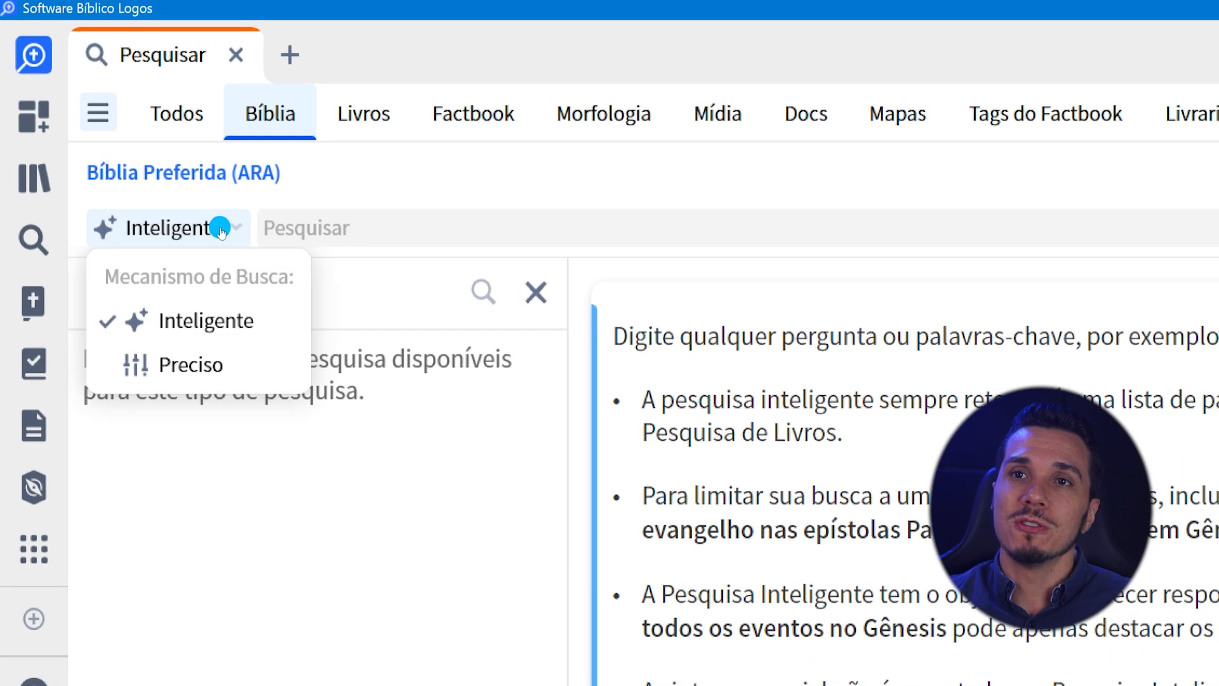
pyautogui.click(232, 359)
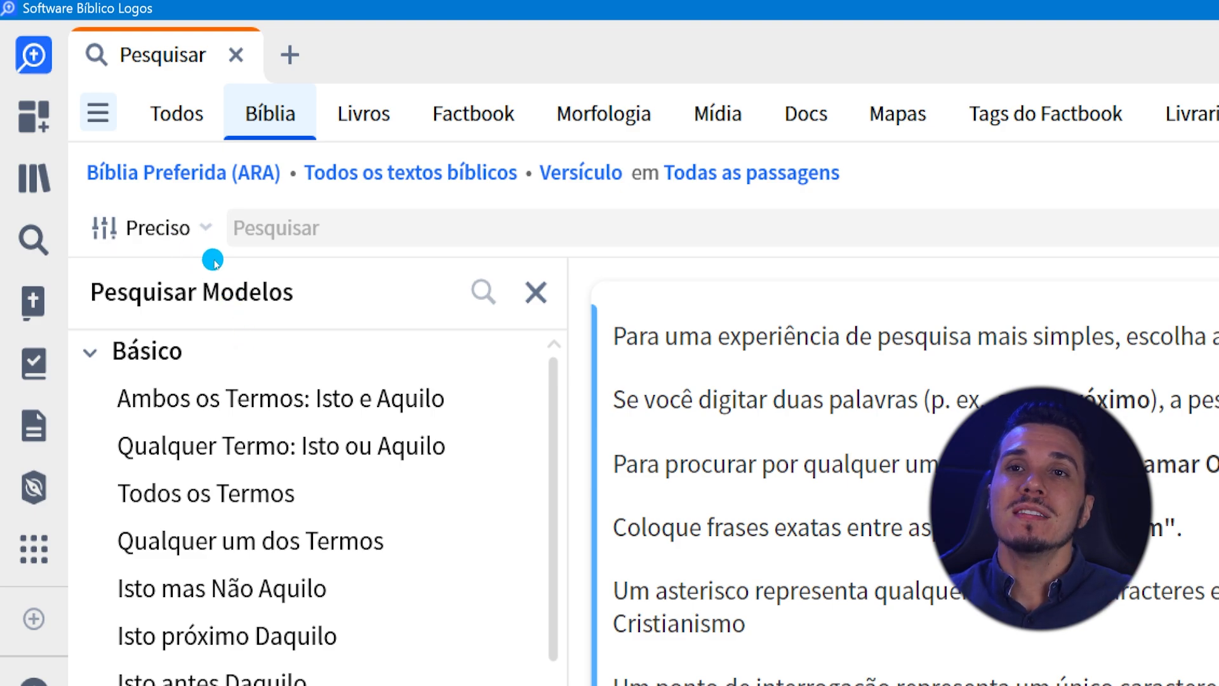
# Step: Switch the search engine to Inteligente for comparison and set it back to Preciso
pyautogui.click(197, 229)
pyautogui.click(199, 318)
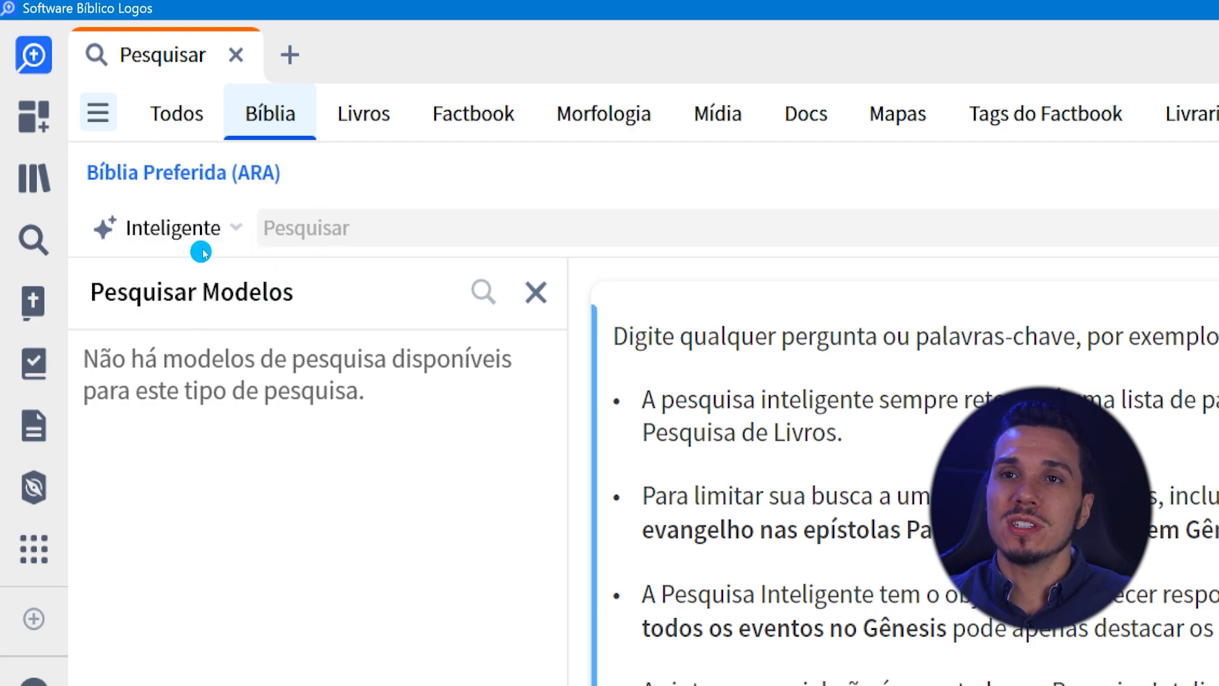
pyautogui.click(237, 233)
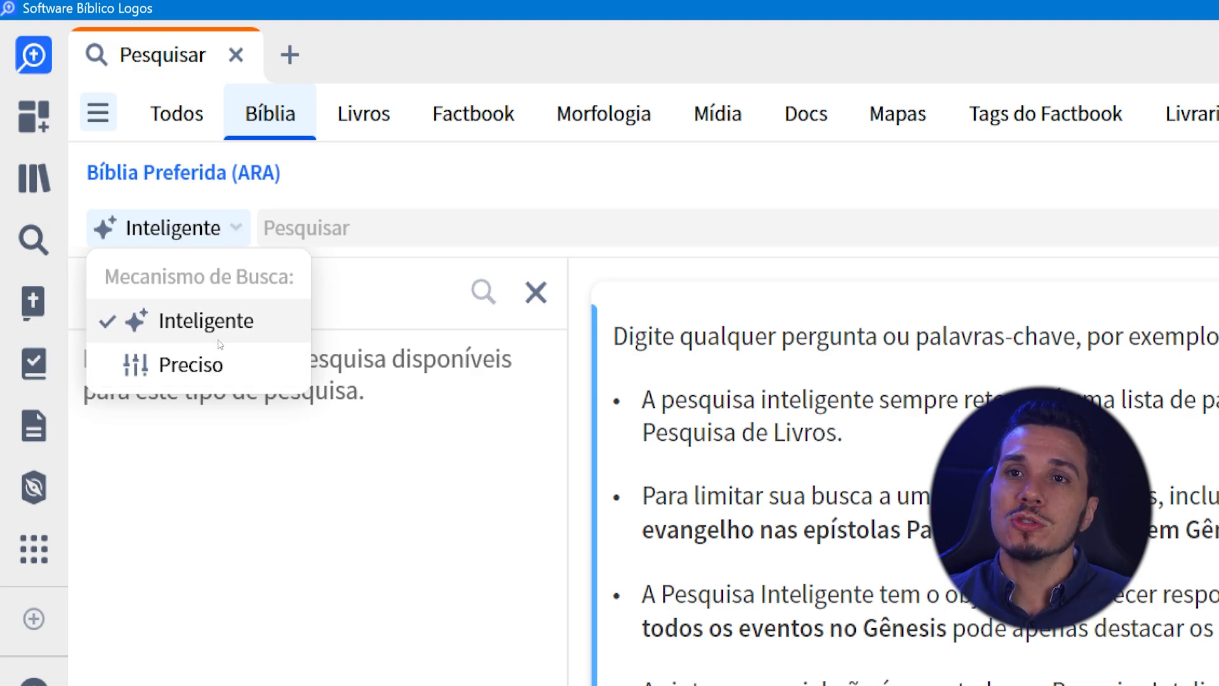
pyautogui.click(216, 366)
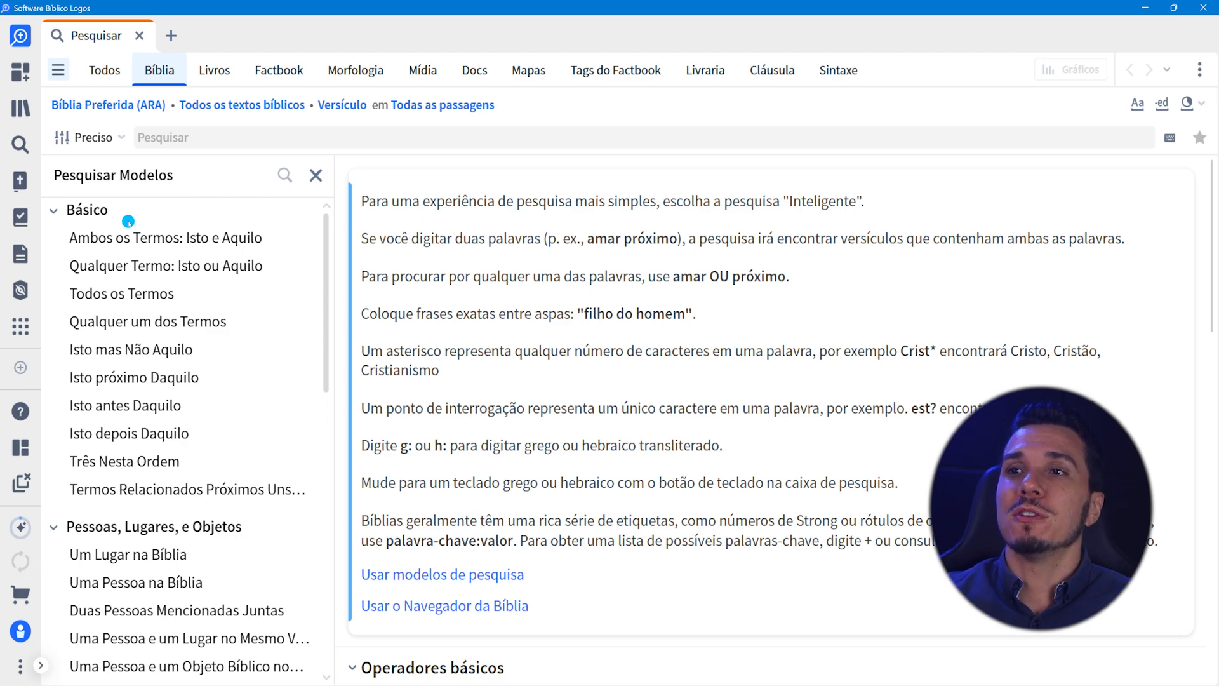
# Step: Search the Bible for the plain word Jesus, and again for the person Jesus described as Messias and Mestre
pyautogui.click(191, 138)
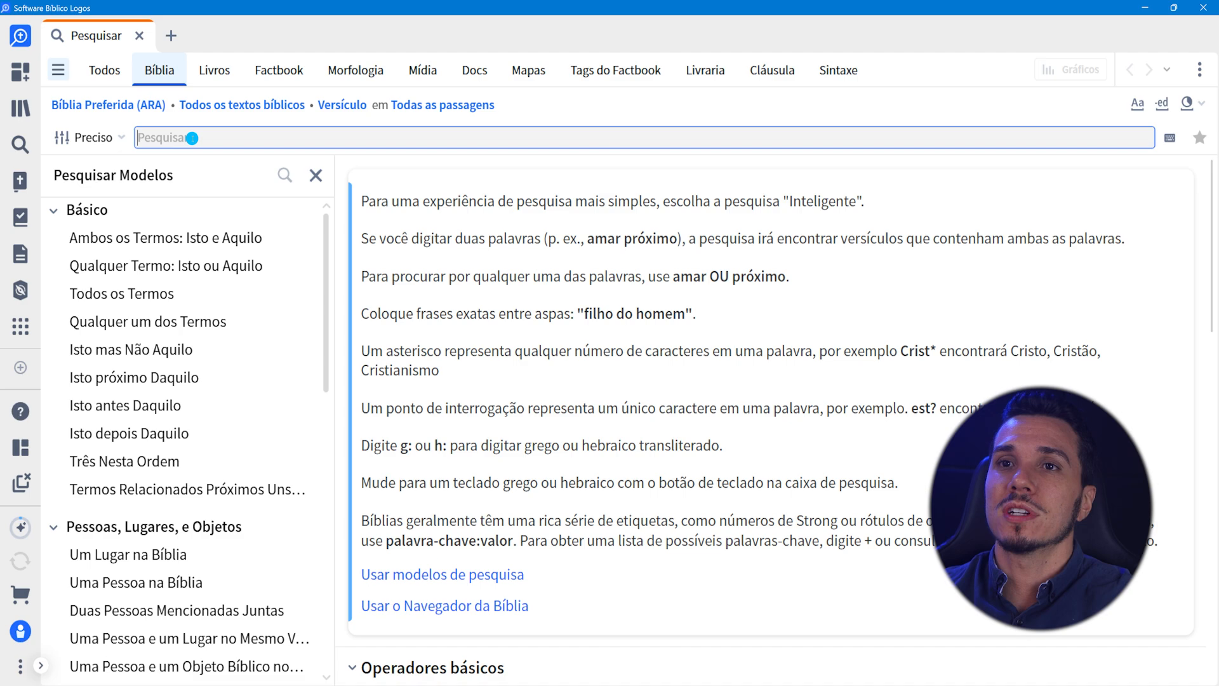
pyautogui.write('Jesus')
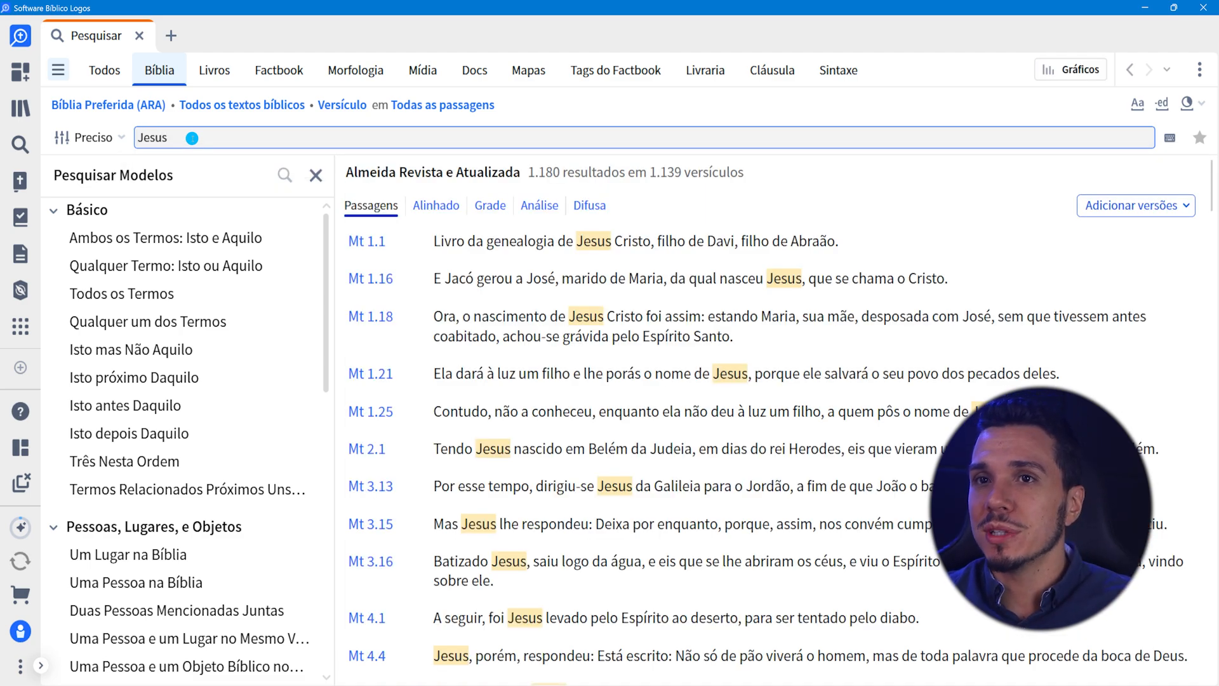
pyautogui.hotkey('ctrl', 'a')
pyautogui.press('BackSpace')
pyautogui.write('Jesu')
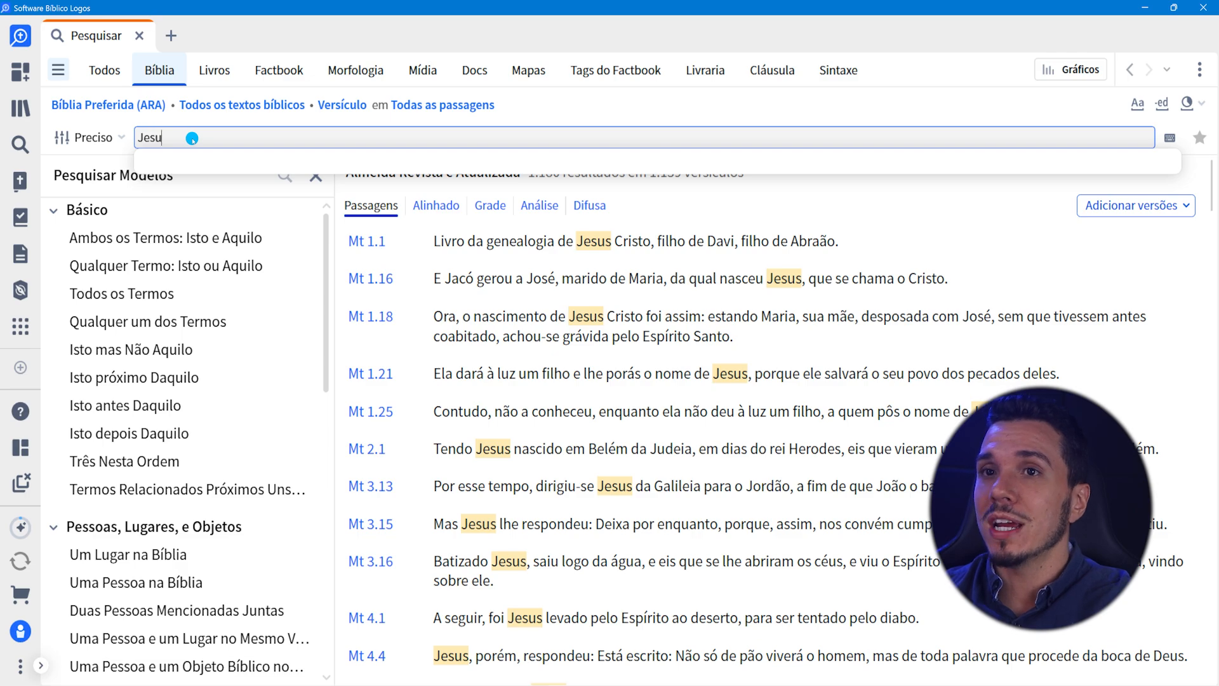
pyautogui.write('s')
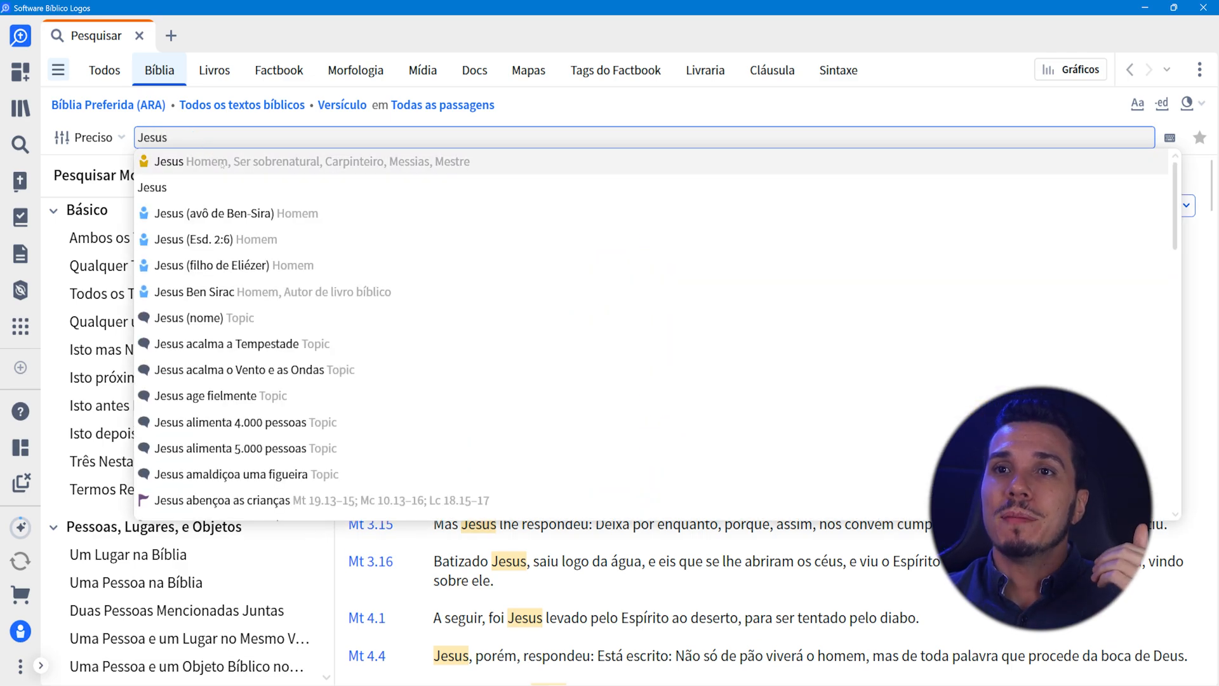
pyautogui.click(222, 163)
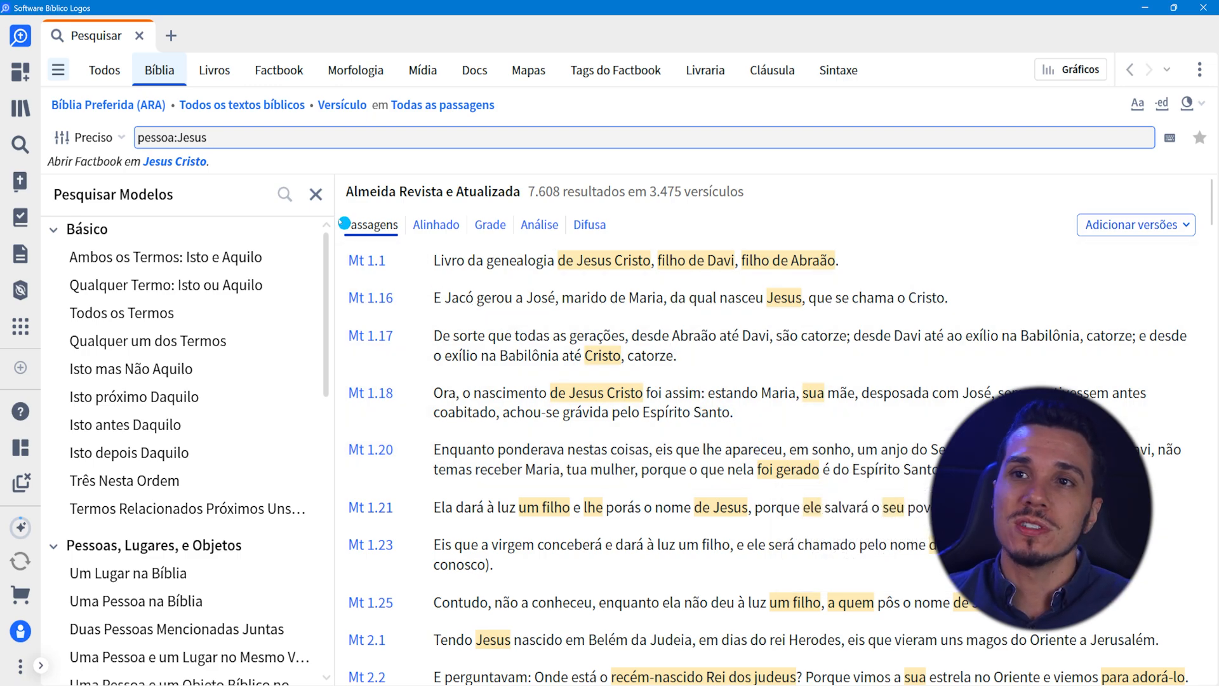
# Step: Clear the whole pessoa:Jesus query from the Bible search
pyautogui.doubleClick(232, 135)
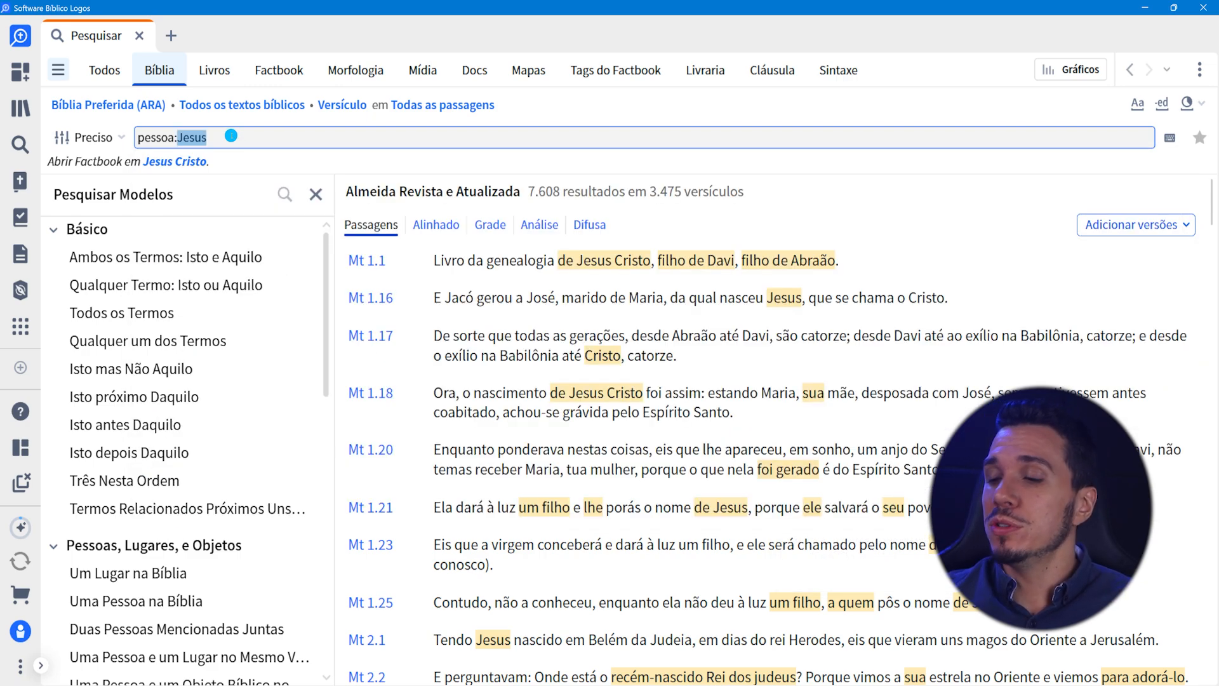
pyautogui.press('BackSpace')
pyautogui.press('BackSpace')
pyautogui.press('BackSpace')
pyautogui.press('BackSpace')
pyautogui.press('BackSpace')
pyautogui.press('BackSpace')
pyautogui.press('BackSpace')
pyautogui.press('BackSpace')
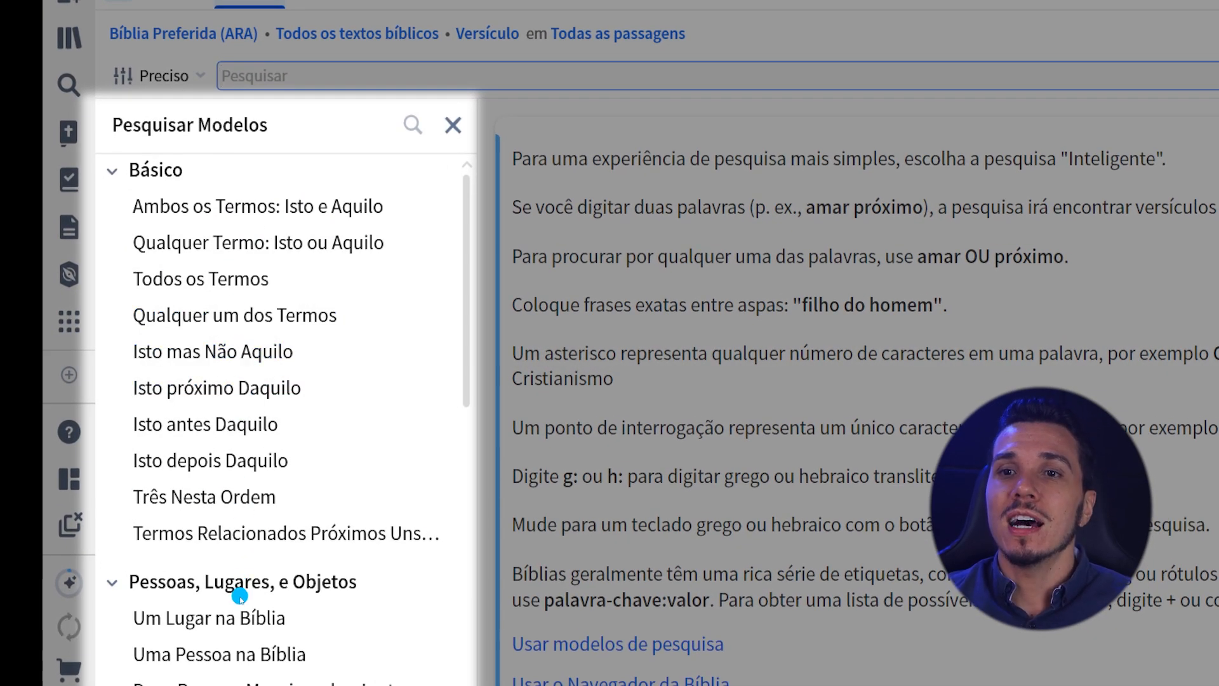
# Step: Open the search template for one person speaking to another about something, among the Oradores e Destinatários templates
pyautogui.scroll(-3, 250, 621)
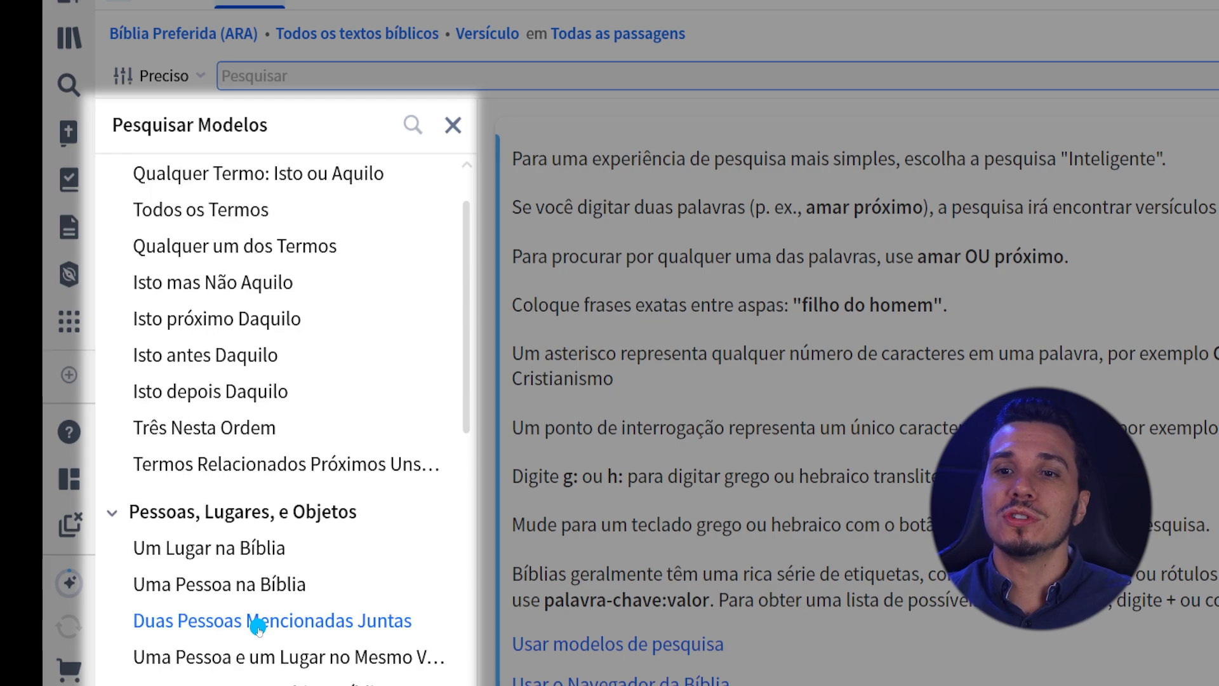
pyautogui.scroll(-4, 257, 627)
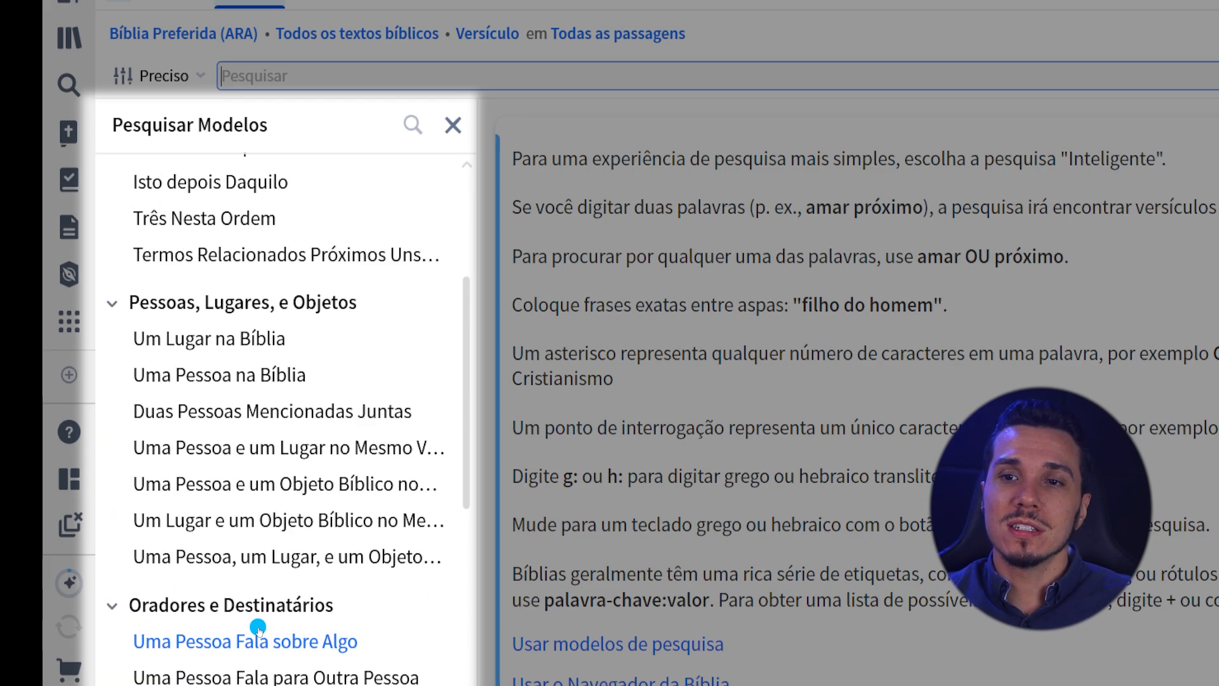
pyautogui.scroll(-6, 258, 627)
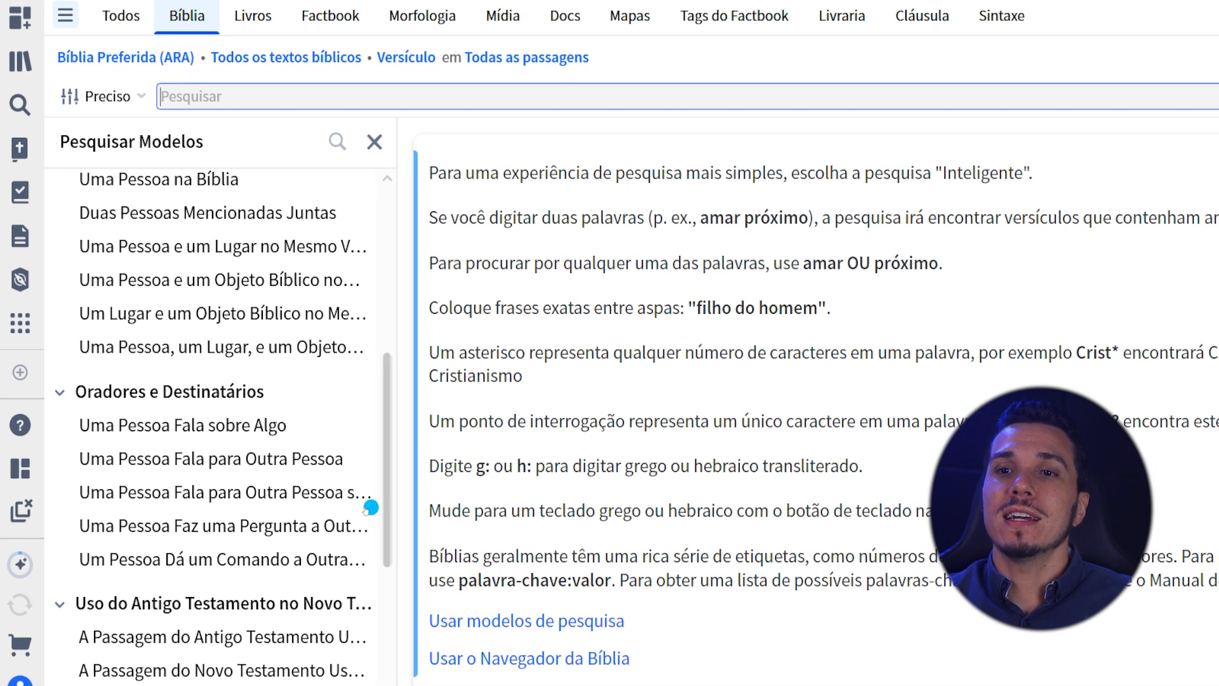
pyautogui.click(199, 494)
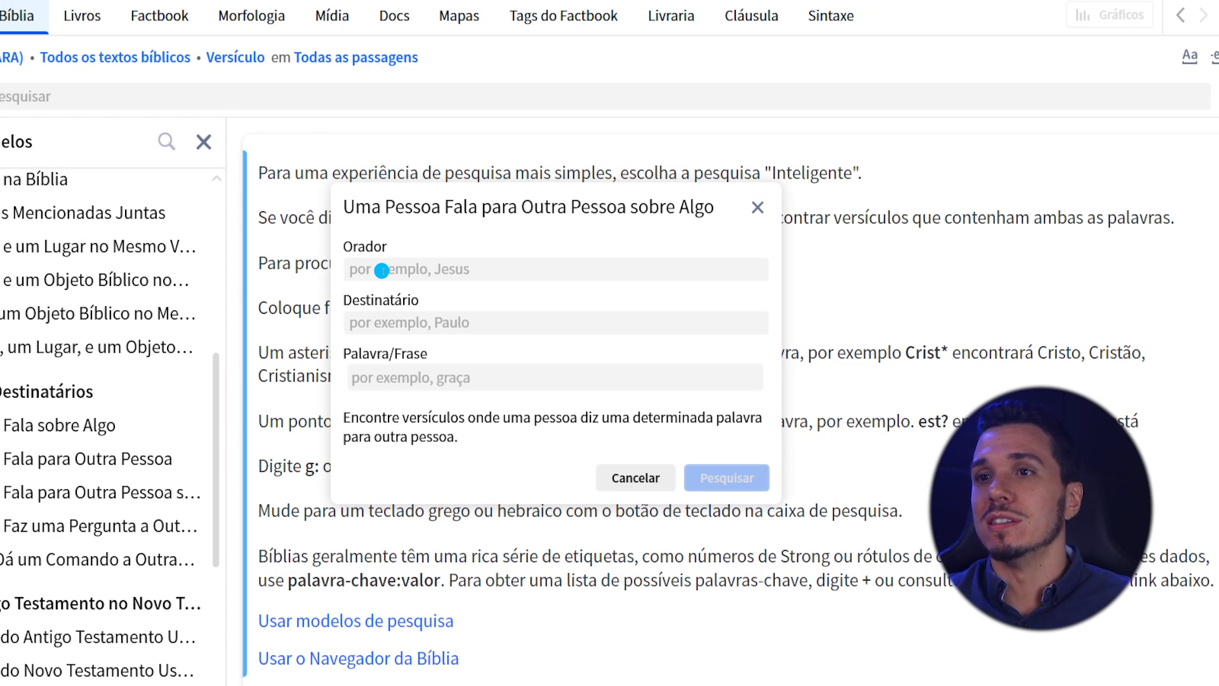
# Step: Set the template's Orador to the Messias Jesus and its Destinatário to the apostle Pedro
pyautogui.click(382, 271)
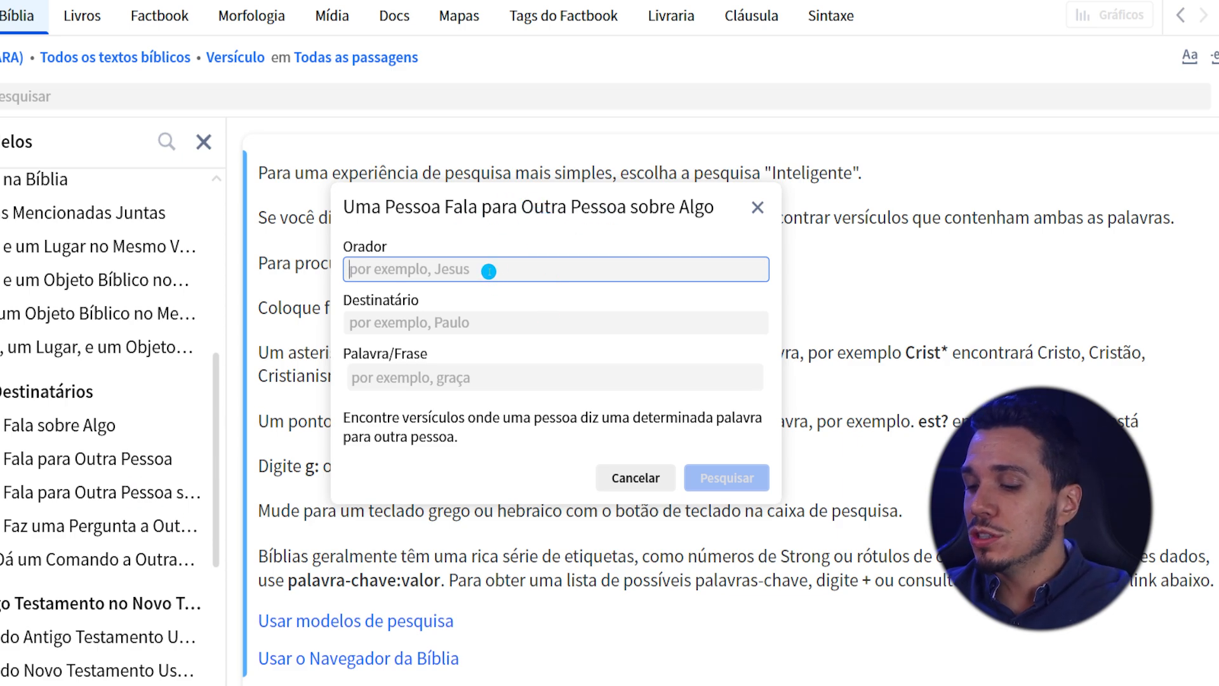
pyautogui.write('Jesus')
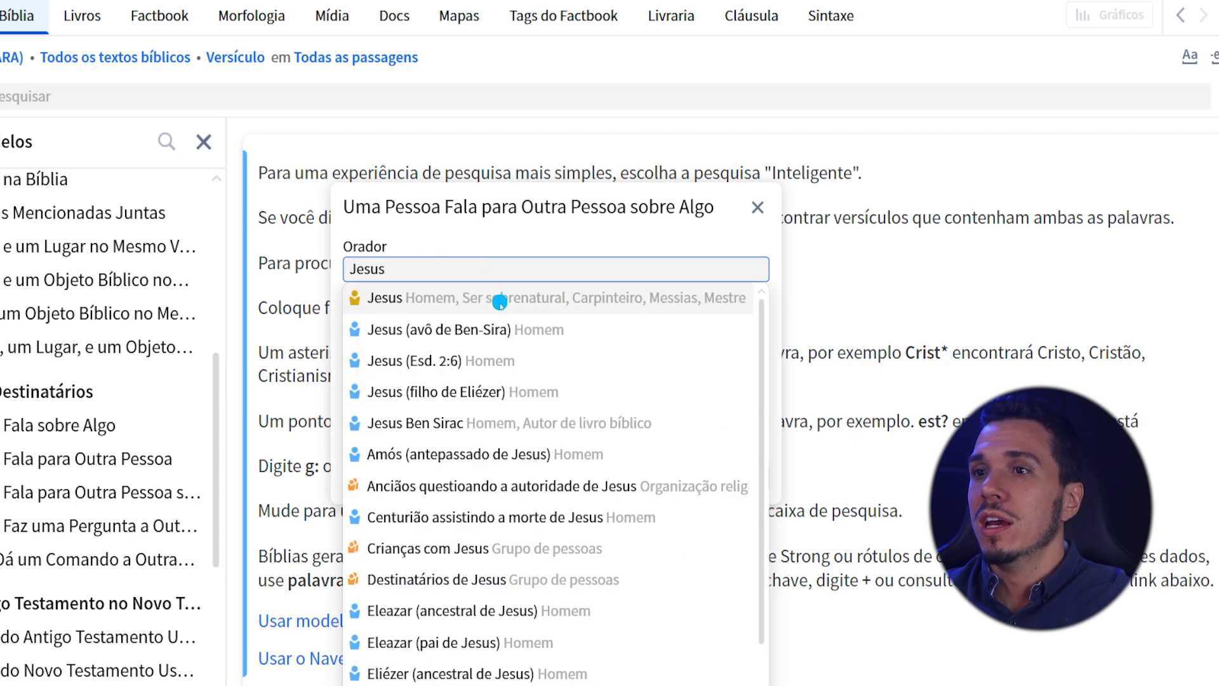
pyautogui.click(498, 299)
pyautogui.write('Pedro')
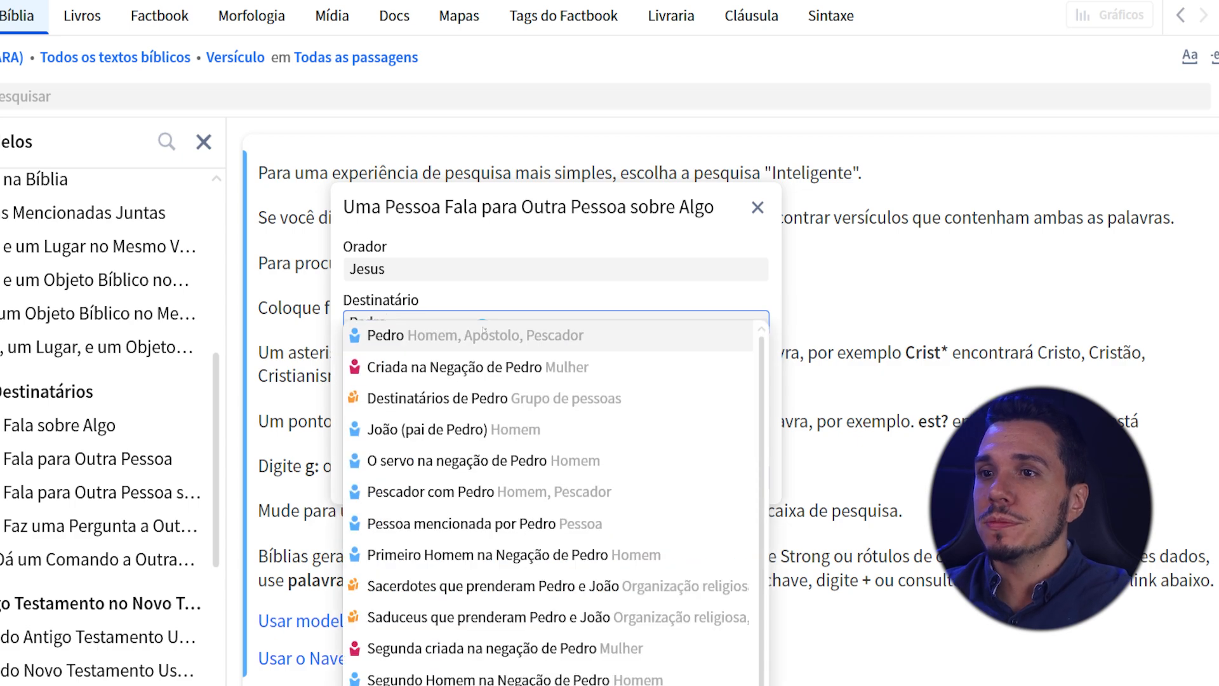
pyautogui.click(482, 331)
# Step: Set the template's Palavra/Frase to the wildcard am* and run the search
pyautogui.click(484, 383)
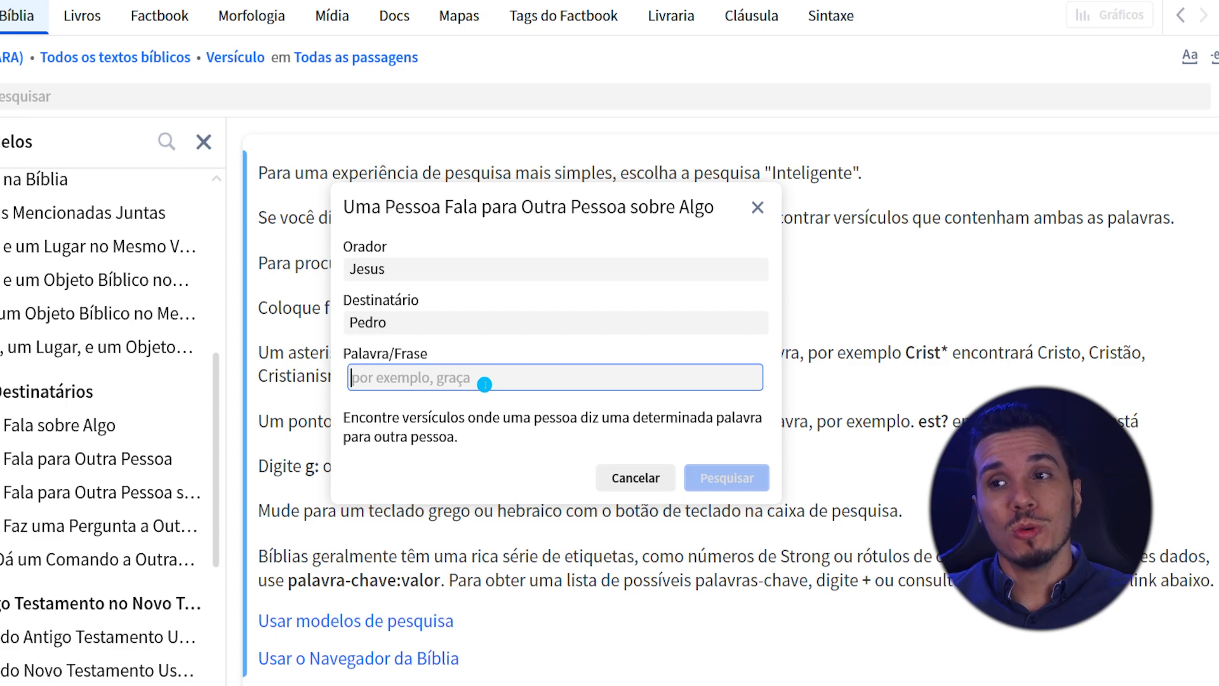
pyautogui.write('am')
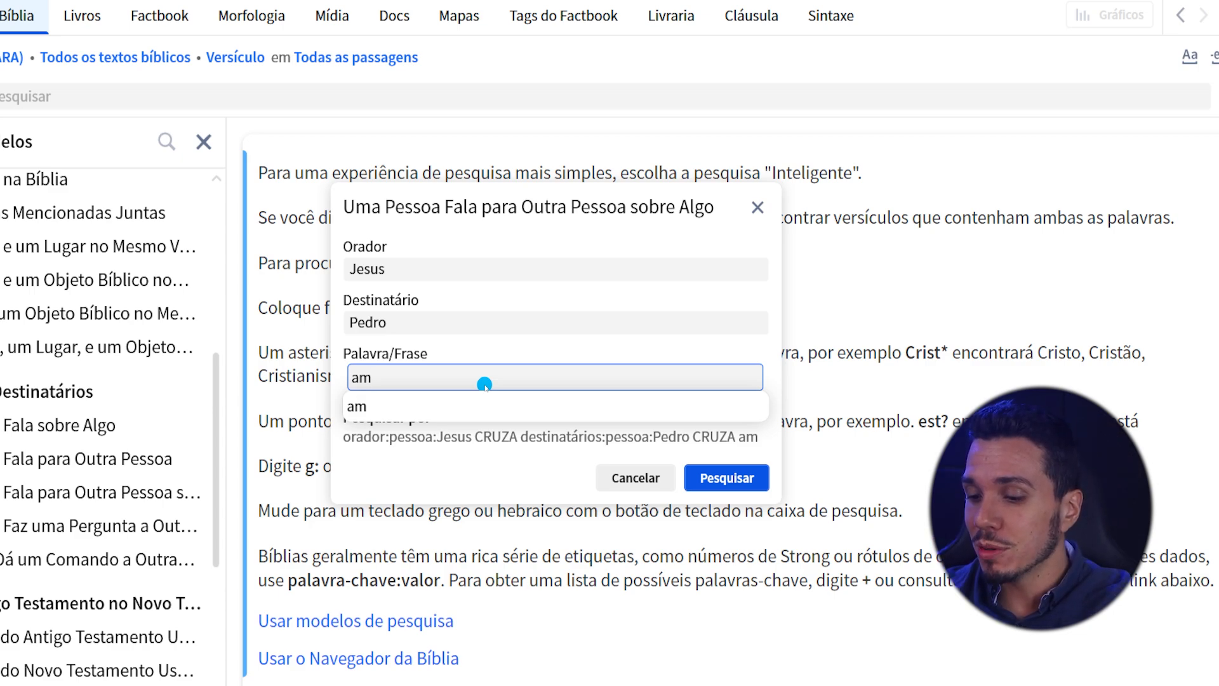
pyautogui.write('*')
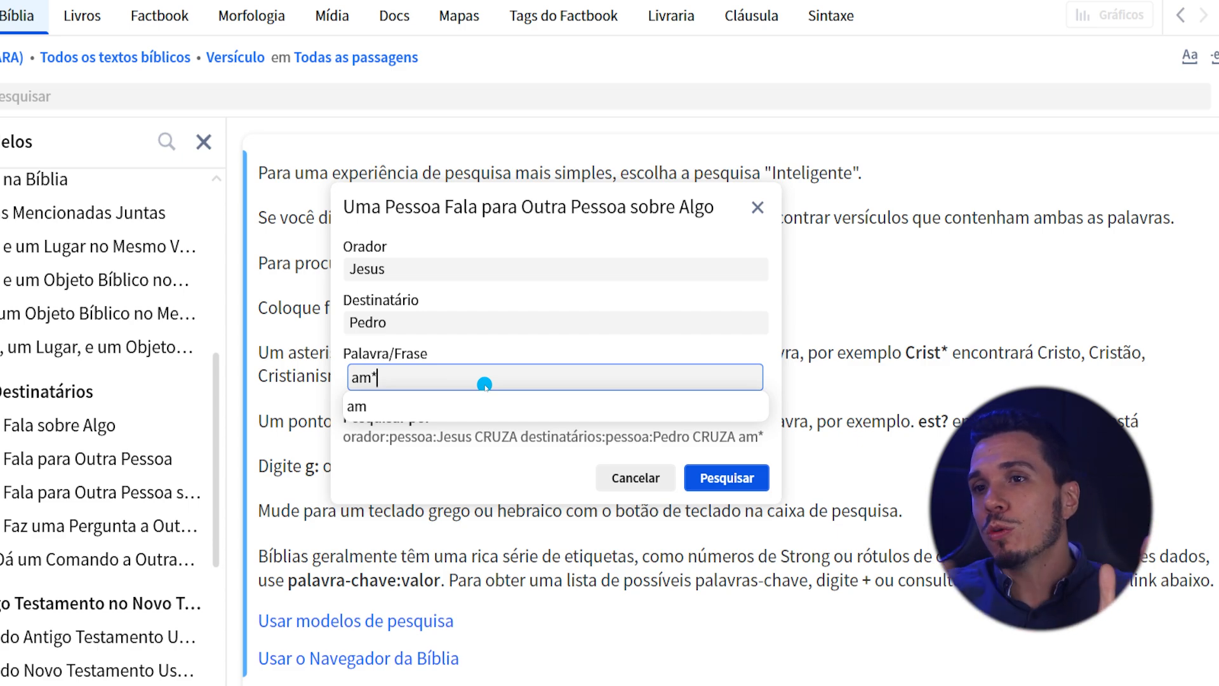
pyautogui.click(511, 369)
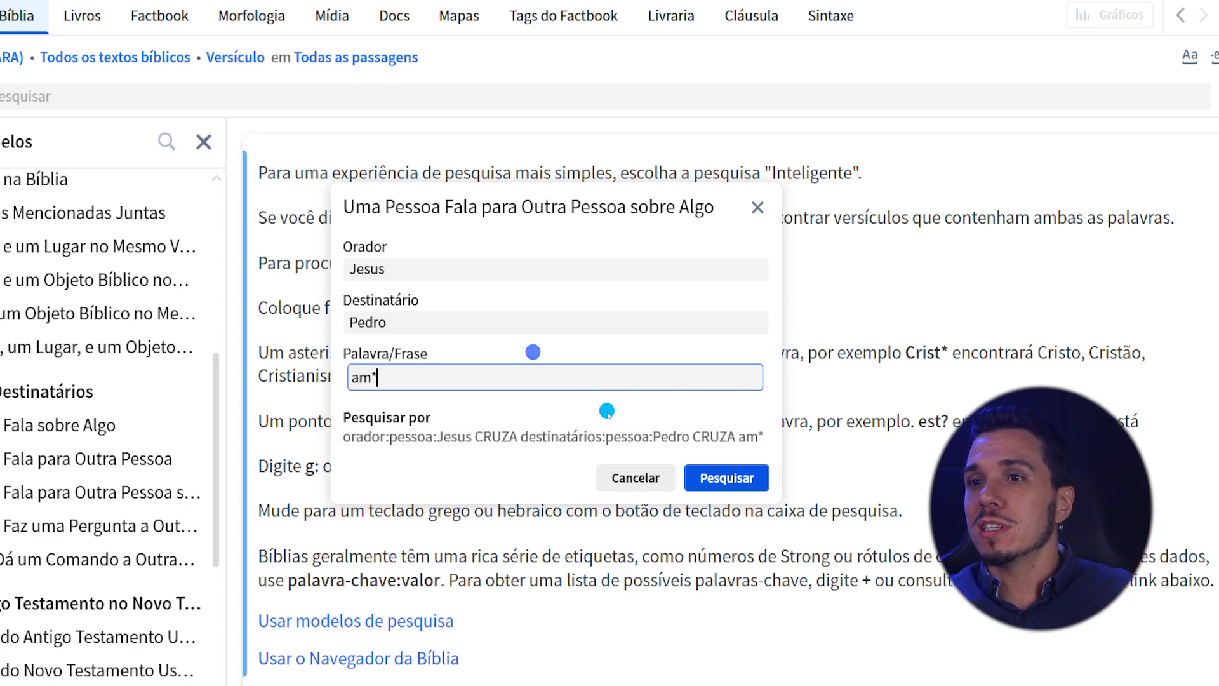
pyautogui.click(708, 479)
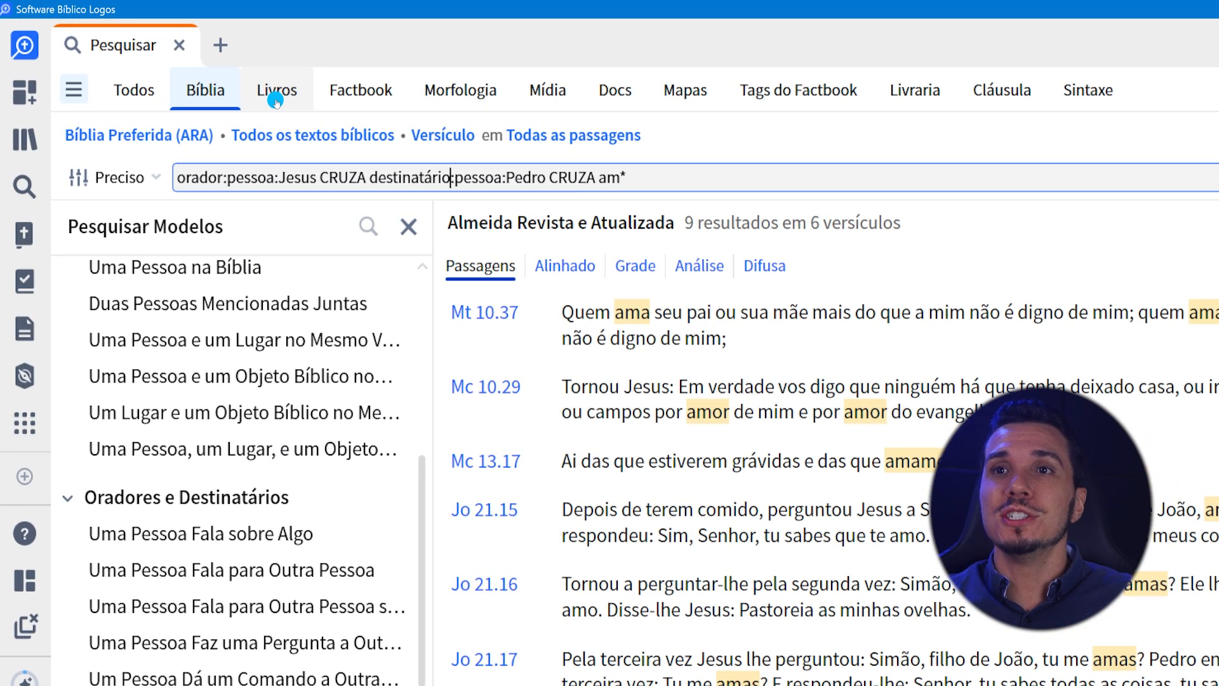
# Step: Clear the carried-over query in the Livros search and return to the Bíblia search
pyautogui.click(214, 72)
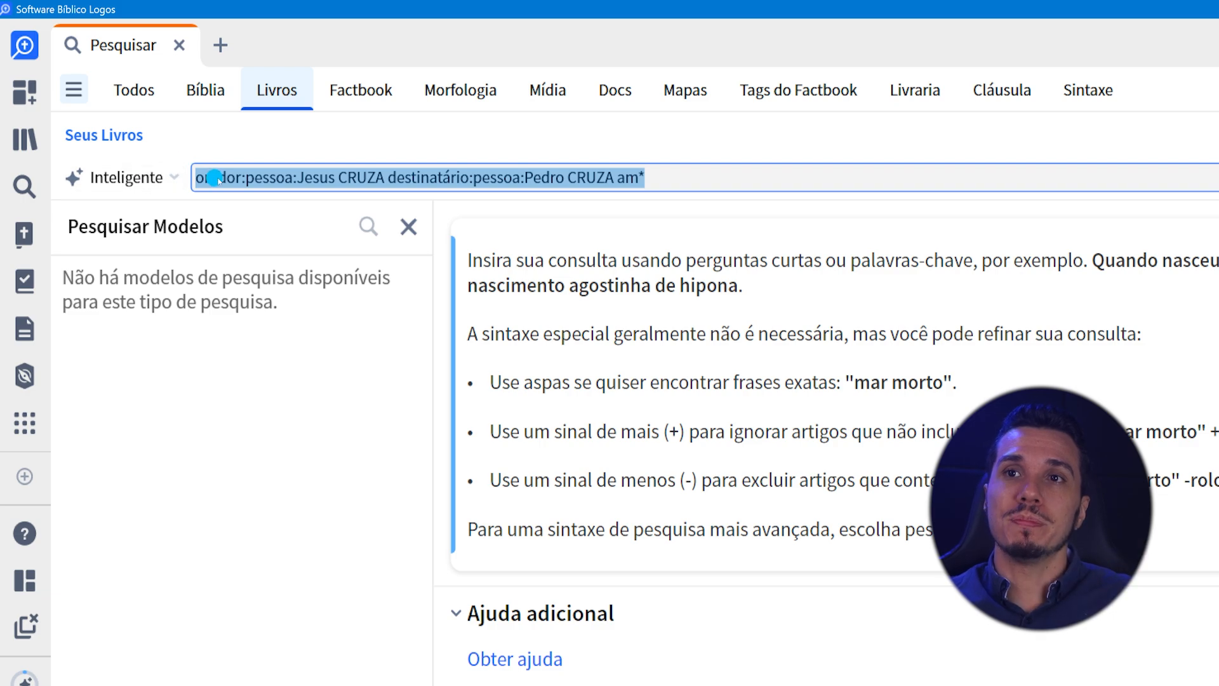
pyautogui.press('BackSpace')
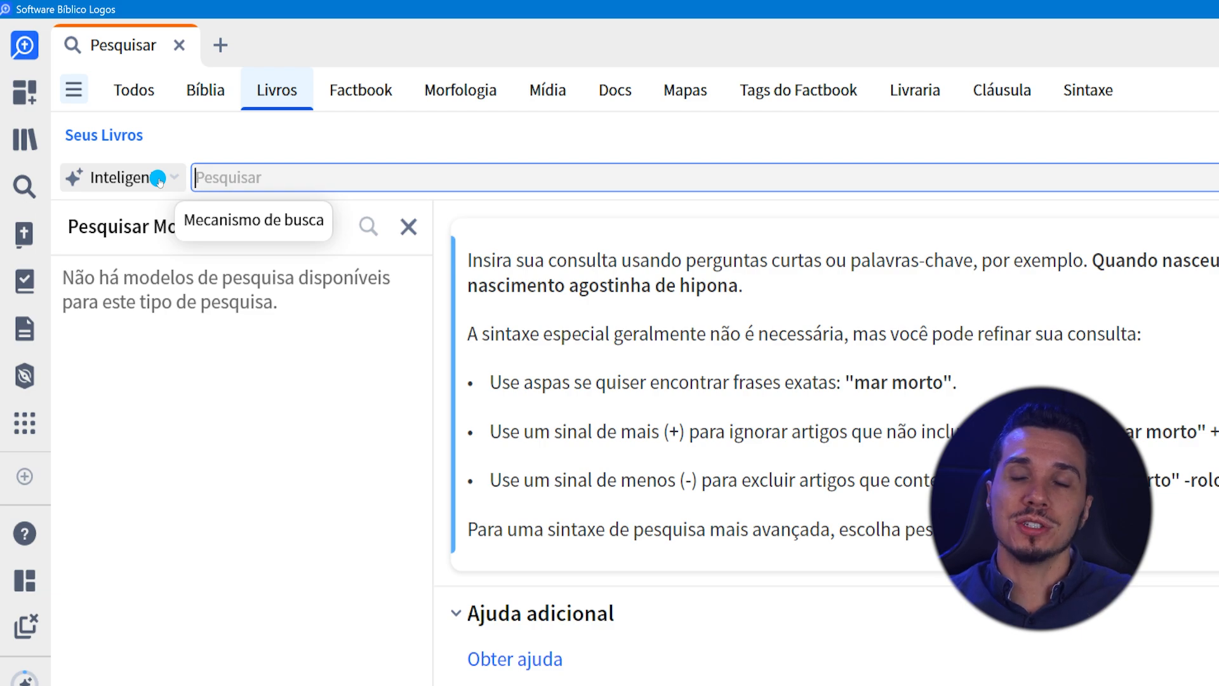
pyautogui.click(215, 96)
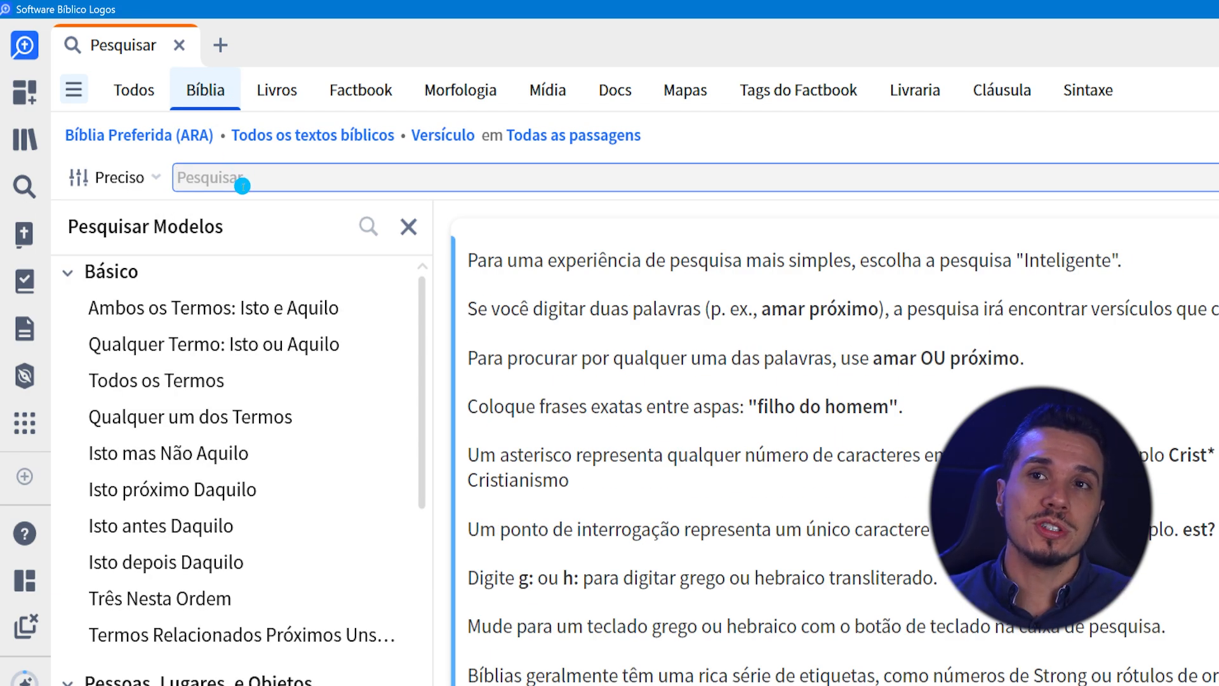
# Step: Switch the Bíblia search to the Inteligente engine and search for "Quais as passagens em que Jesus fala para Pedro sobre amor?"
pyautogui.click(151, 178)
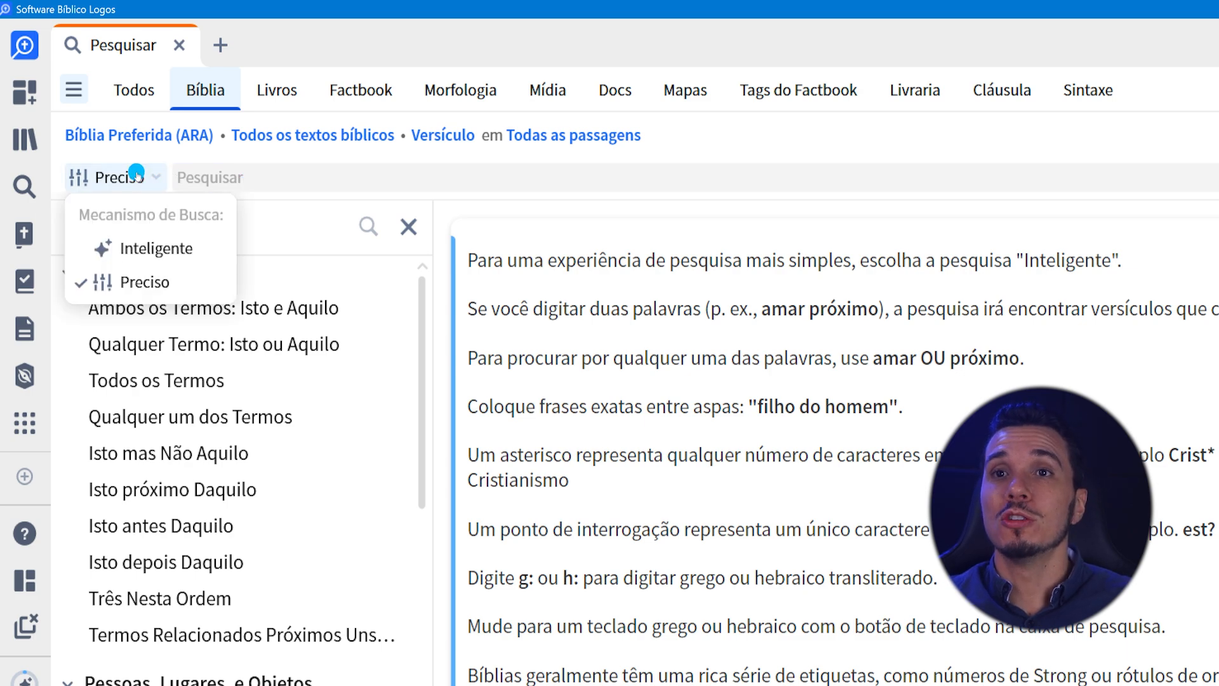
pyautogui.click(138, 246)
pyautogui.click(270, 177)
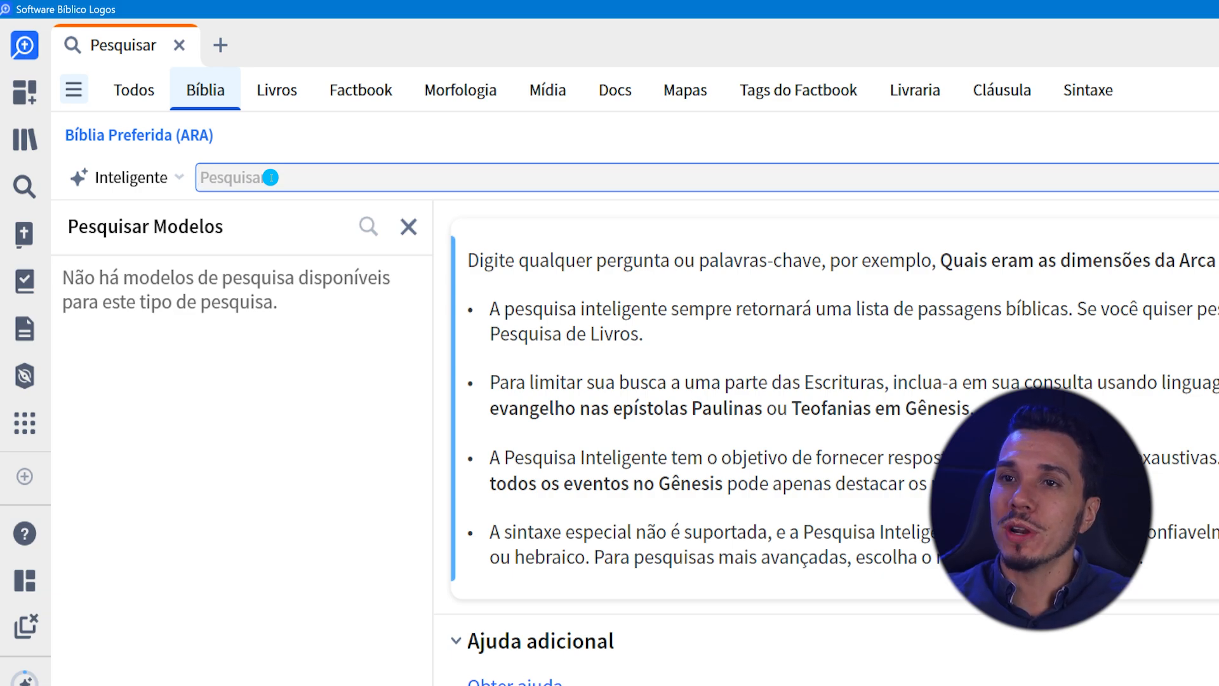
pyautogui.write('Q')
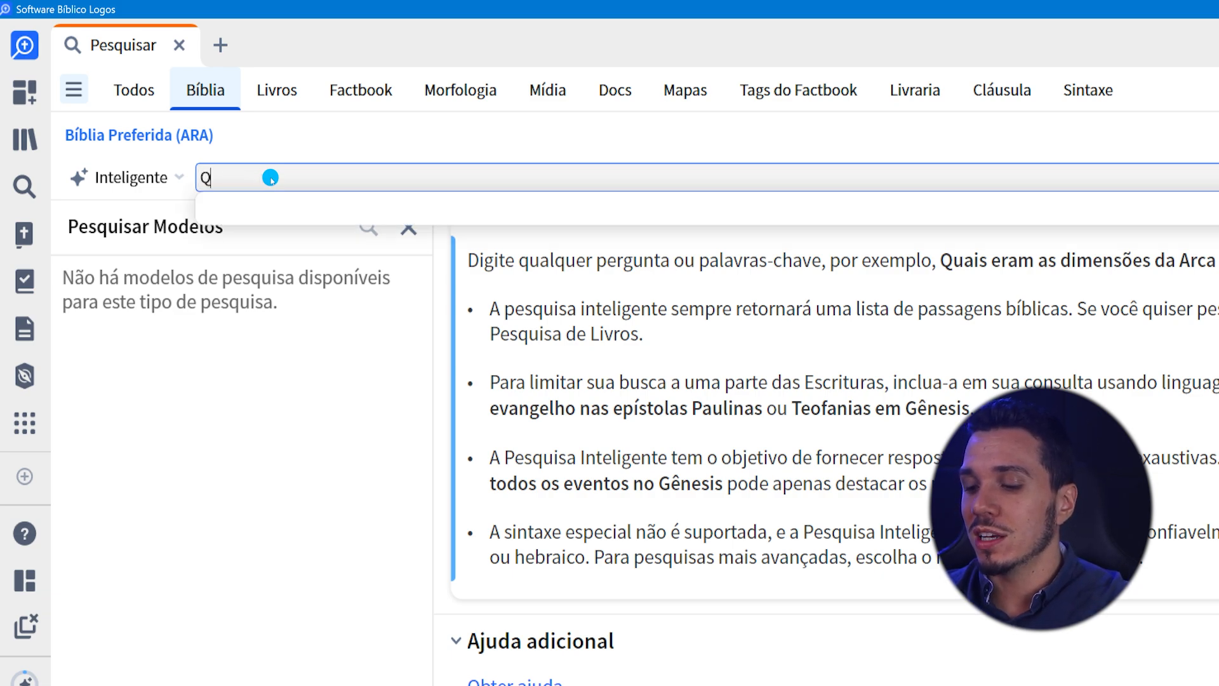
pyautogui.write('uais as passag')
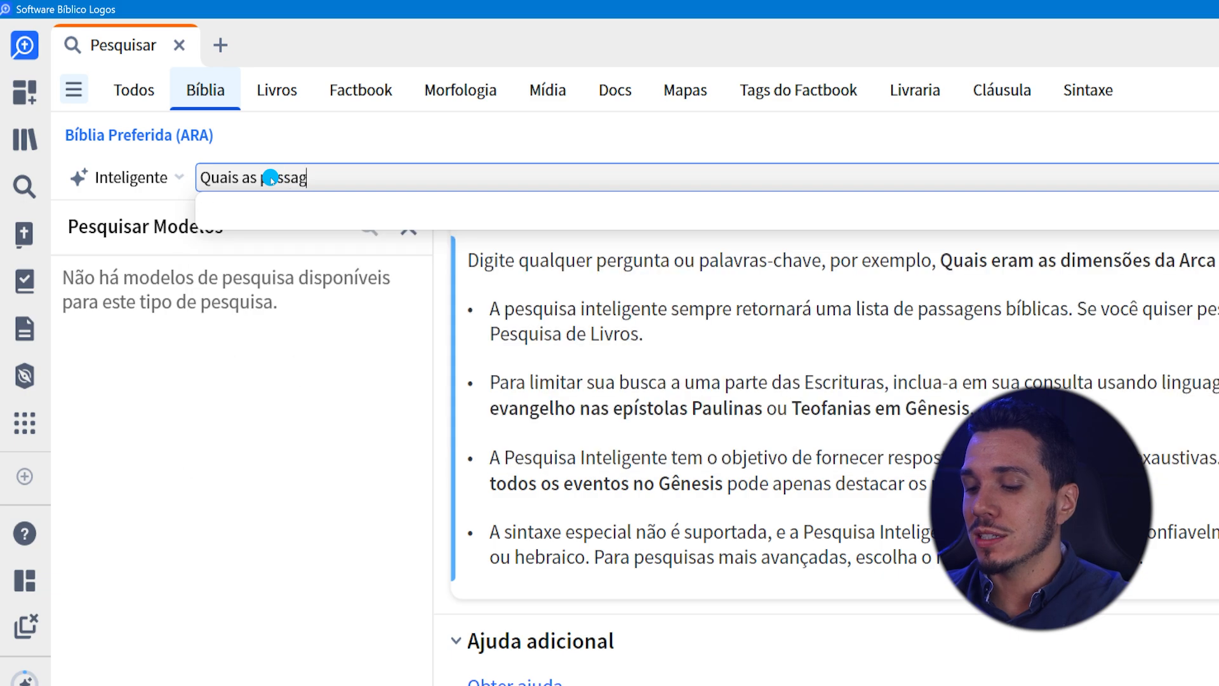
pyautogui.write('ens em que Jes')
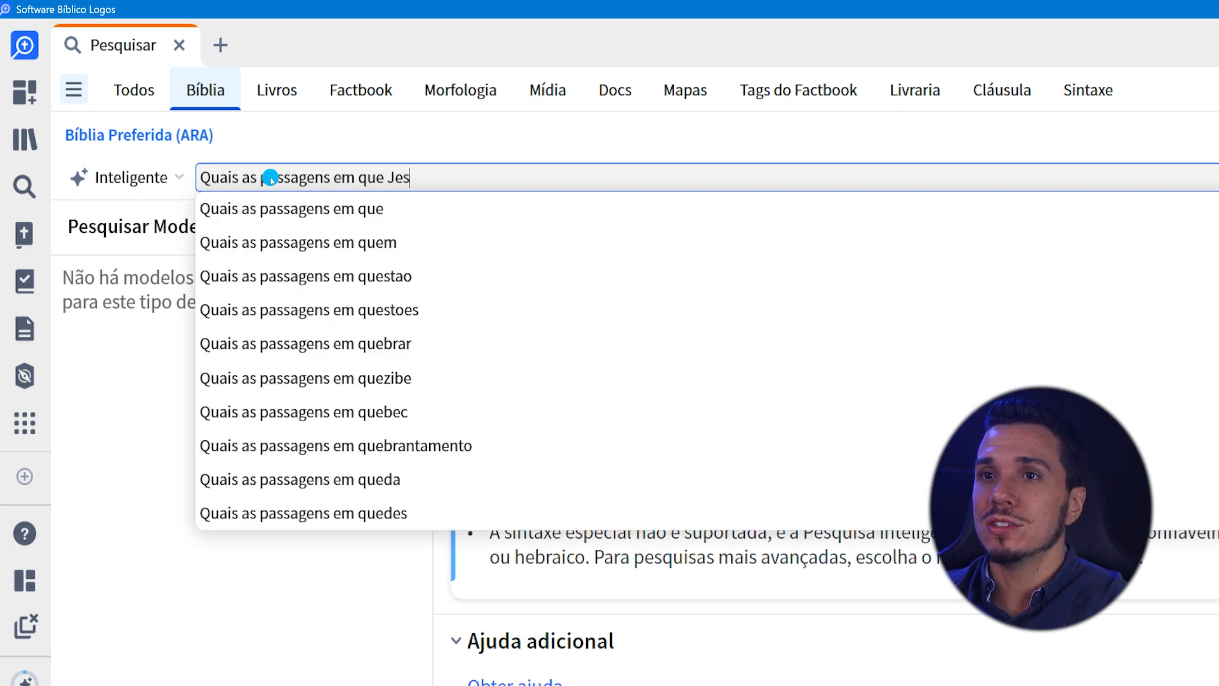
pyautogui.write('us fala para Pe')
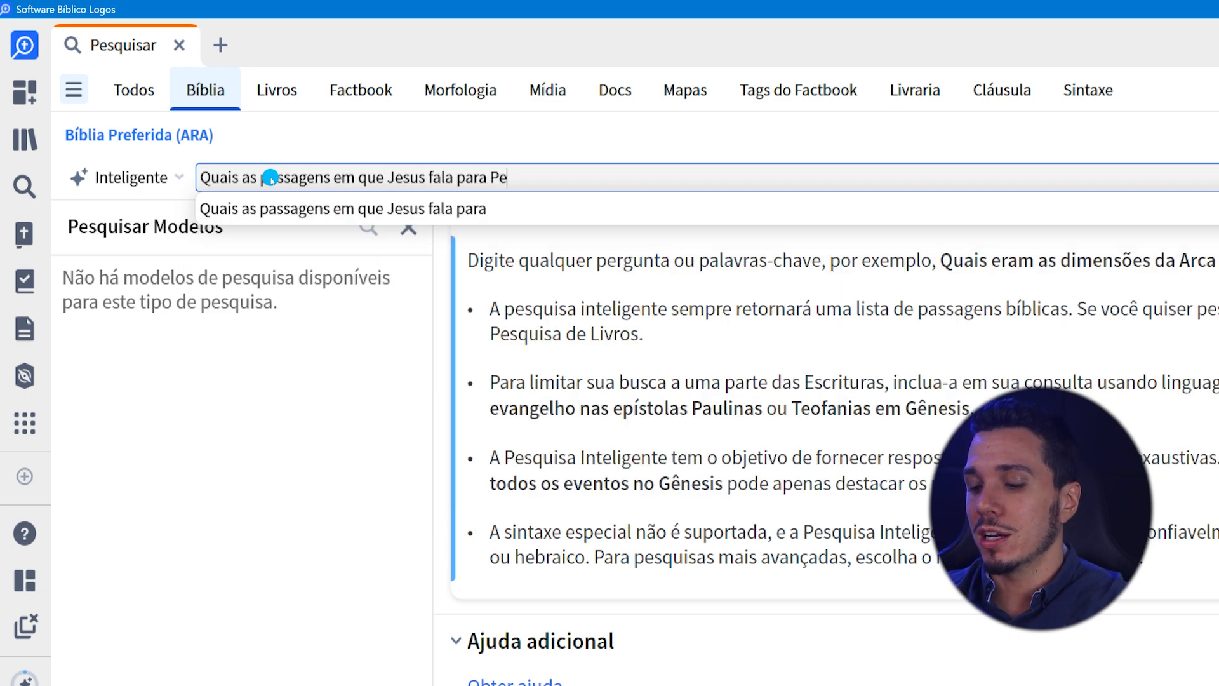
pyautogui.write('dro sobre amor?')
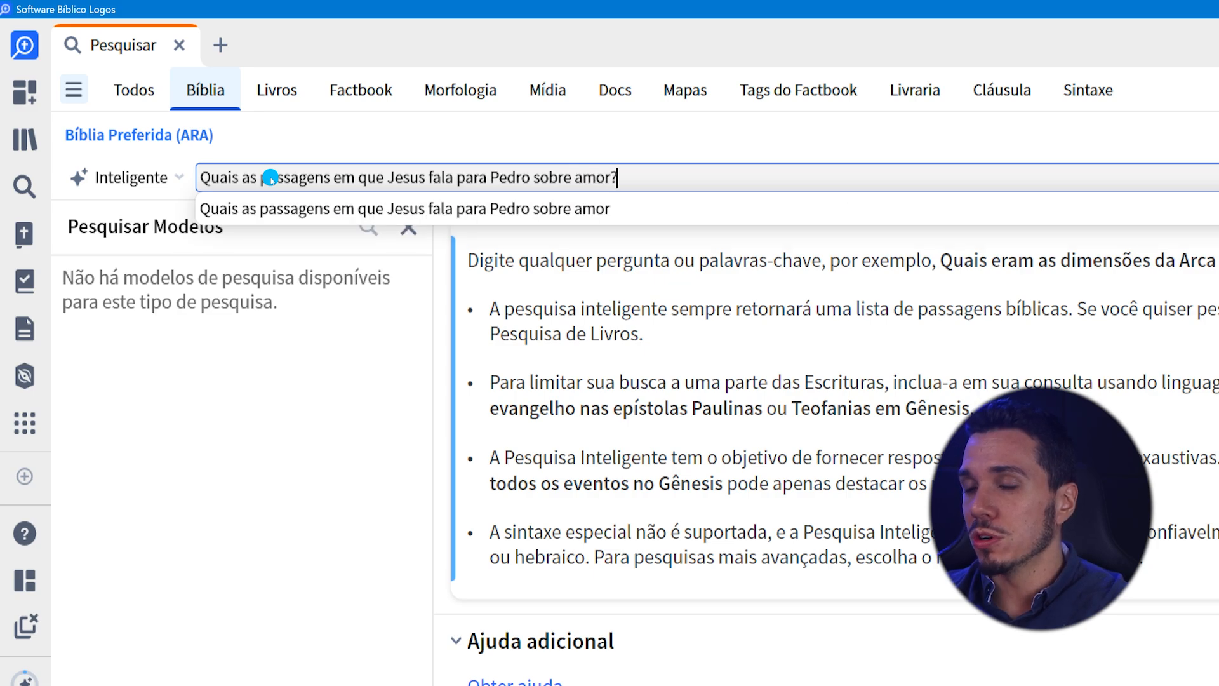
pyautogui.press('Return')
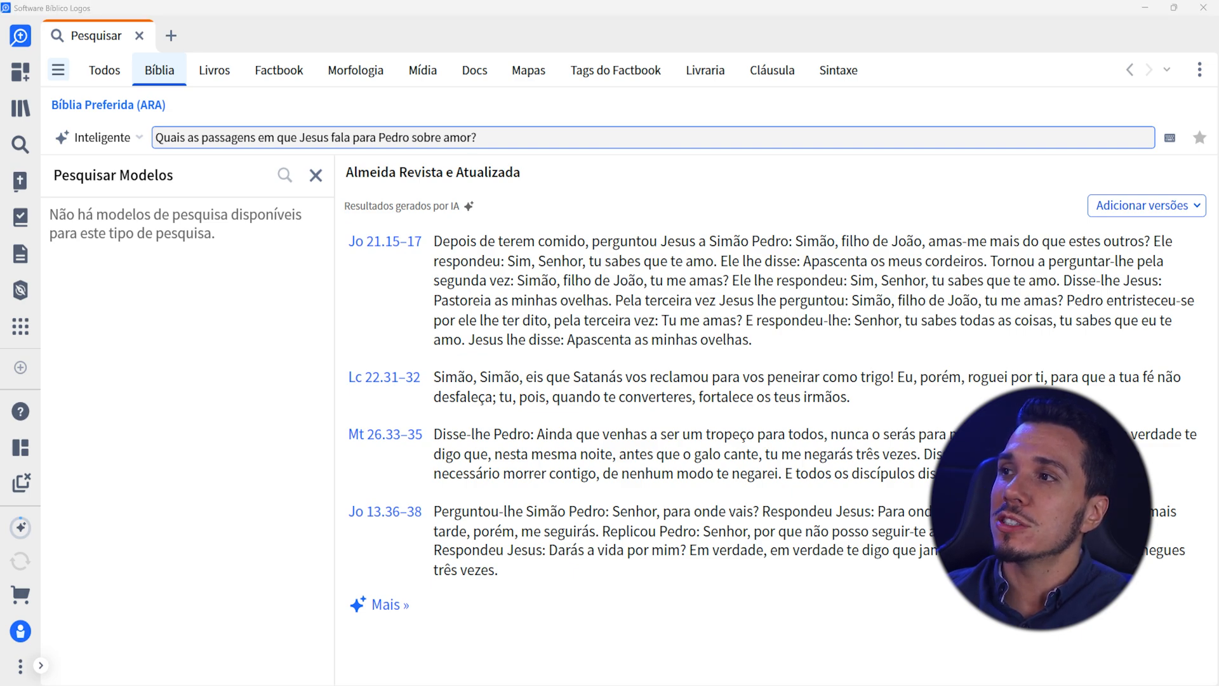
# Step: Replace the query and run a smart Bible search for "Quais as passagens bíblicas sobre a trindade?"
pyautogui.click(504, 132)
pyautogui.write('Quais as passagens bíblicas sobre a trindade?')
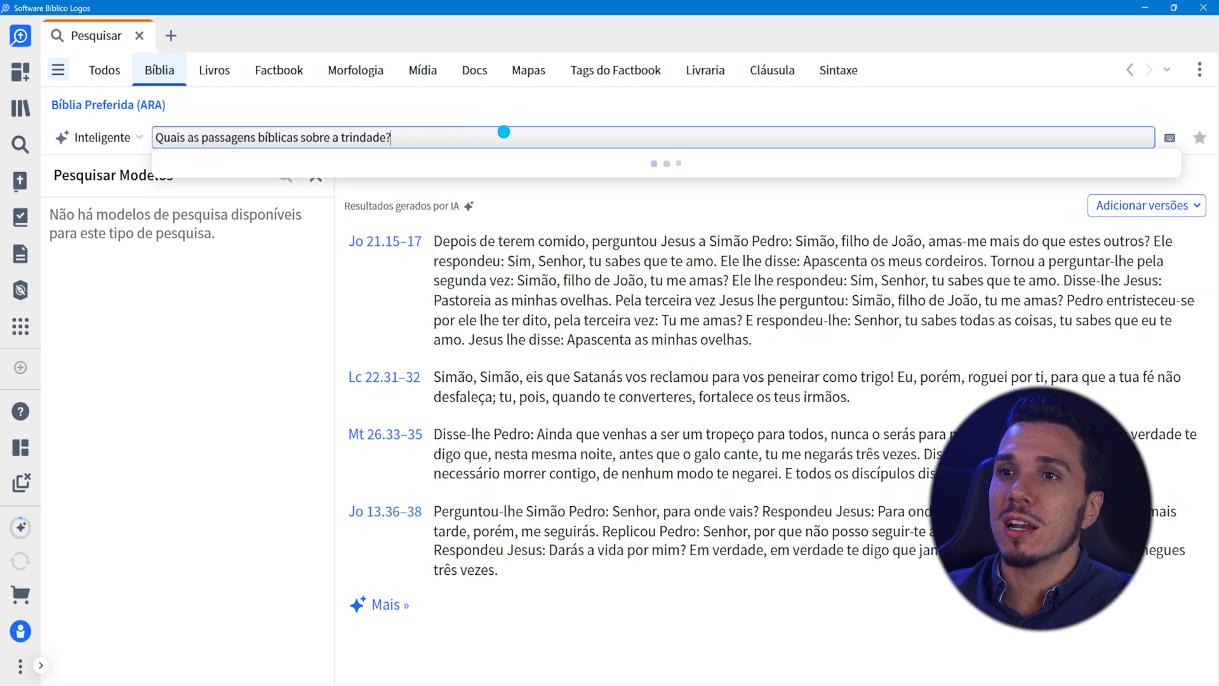
pyautogui.press('Return')
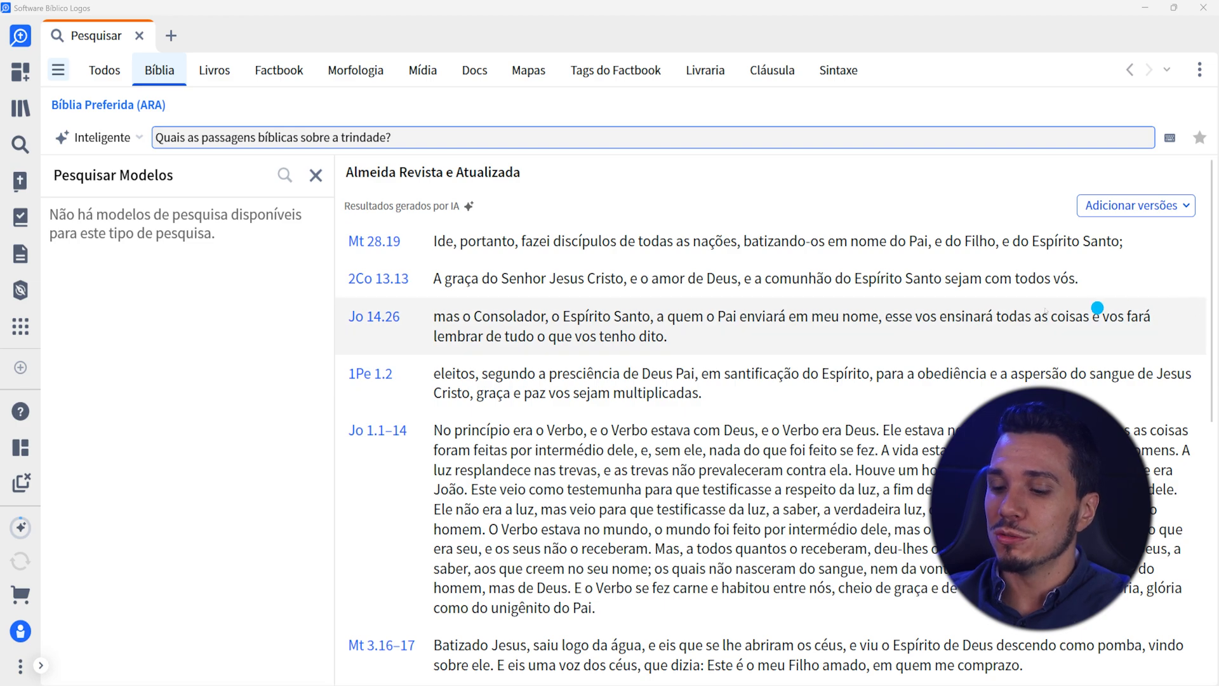
# Step: Run a smart Bible search for "Quais os textos que falam sobre Apolo e Calebe?" and look through the passages
pyautogui.click(400, 138)
pyautogui.write('Quais os textos que falam sobre Apolo e Calebe?')
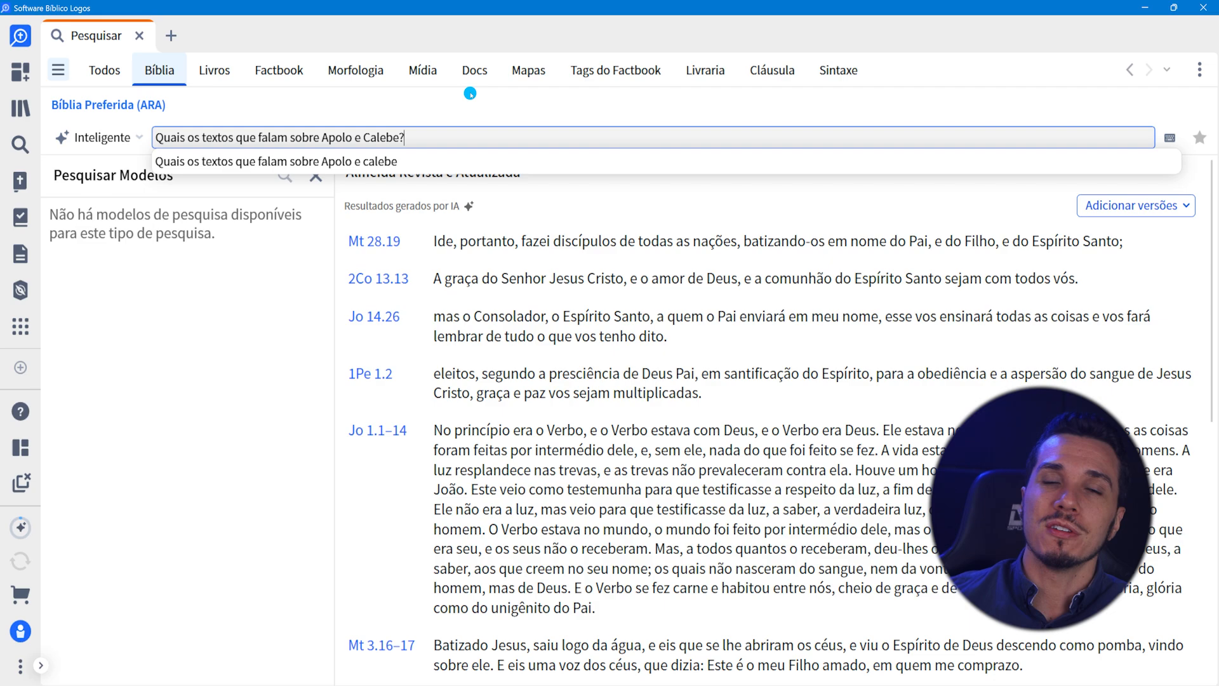
pyautogui.press('Return')
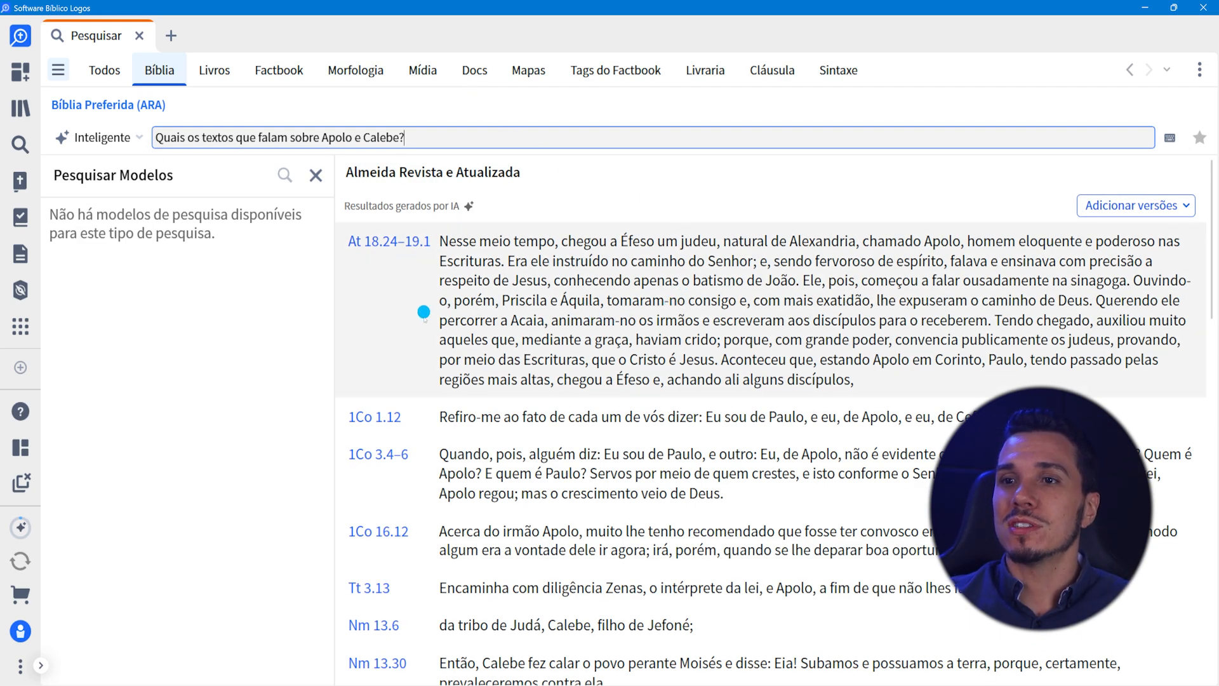
pyautogui.scroll(-3, 454, 532)
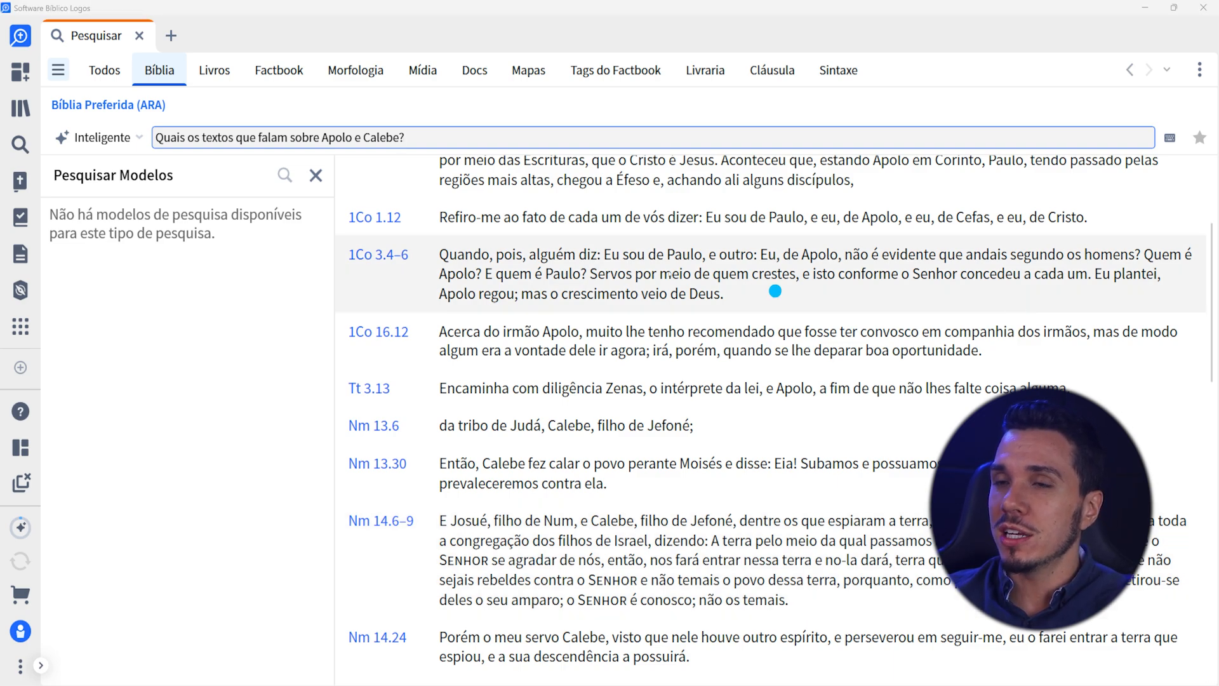
# Step: Replace the query and run a smart Bible search for "De que maneira podemos ser salvos?"
pyautogui.click(443, 138)
pyautogui.hotkey('ctrl', 'a')
pyautogui.write('De que maneira podemos ser salvos?')
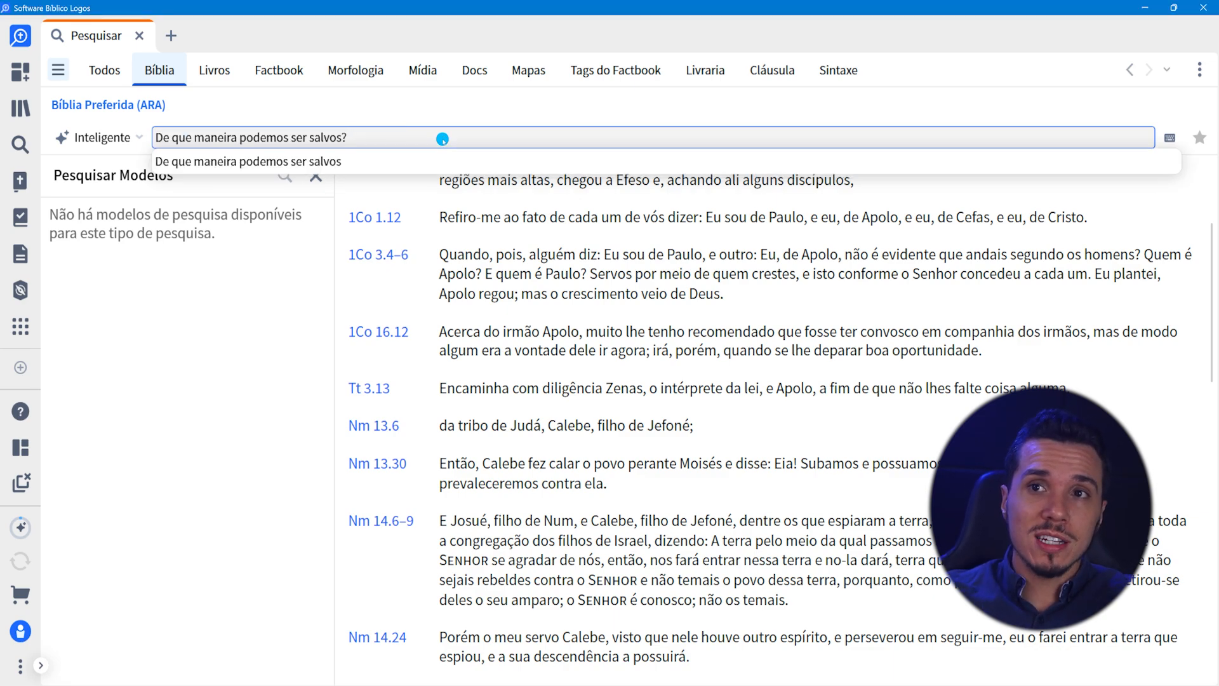
pyautogui.press('Return')
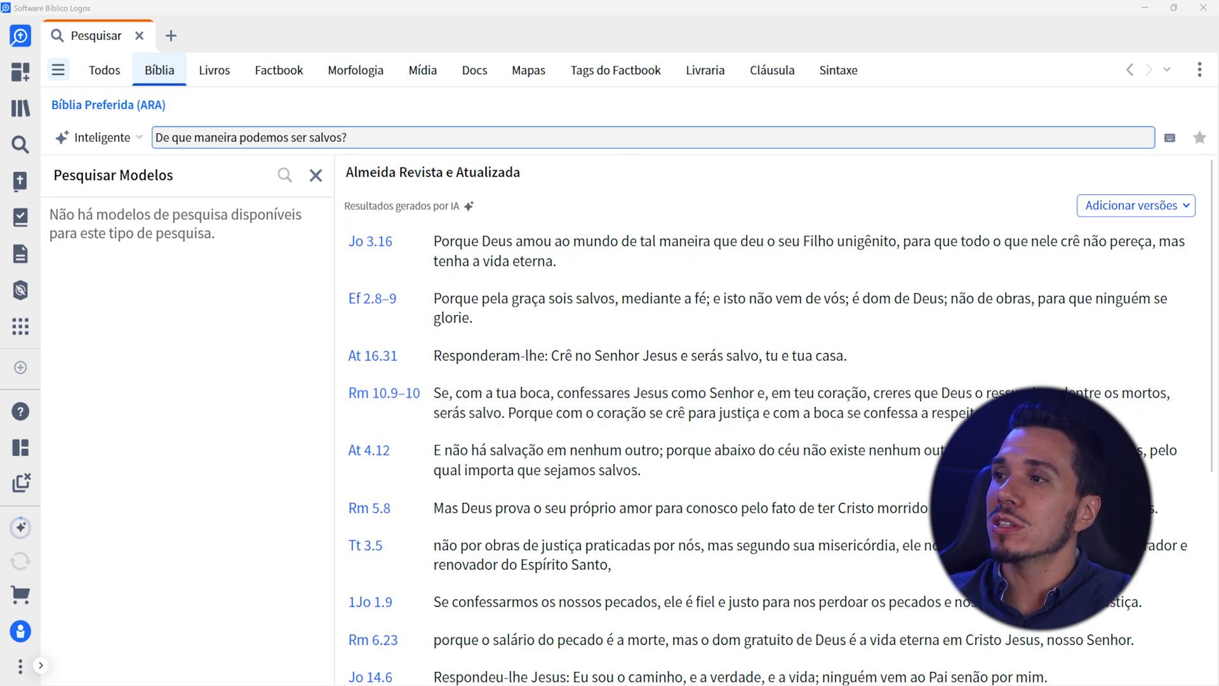
# Step: Replace the query and run a smart Bible search for "Jesus é Deus?"
pyautogui.click(405, 132)
pyautogui.hotkey('ctrl', 'a')
pyautogui.write('Jesus é Deus?')
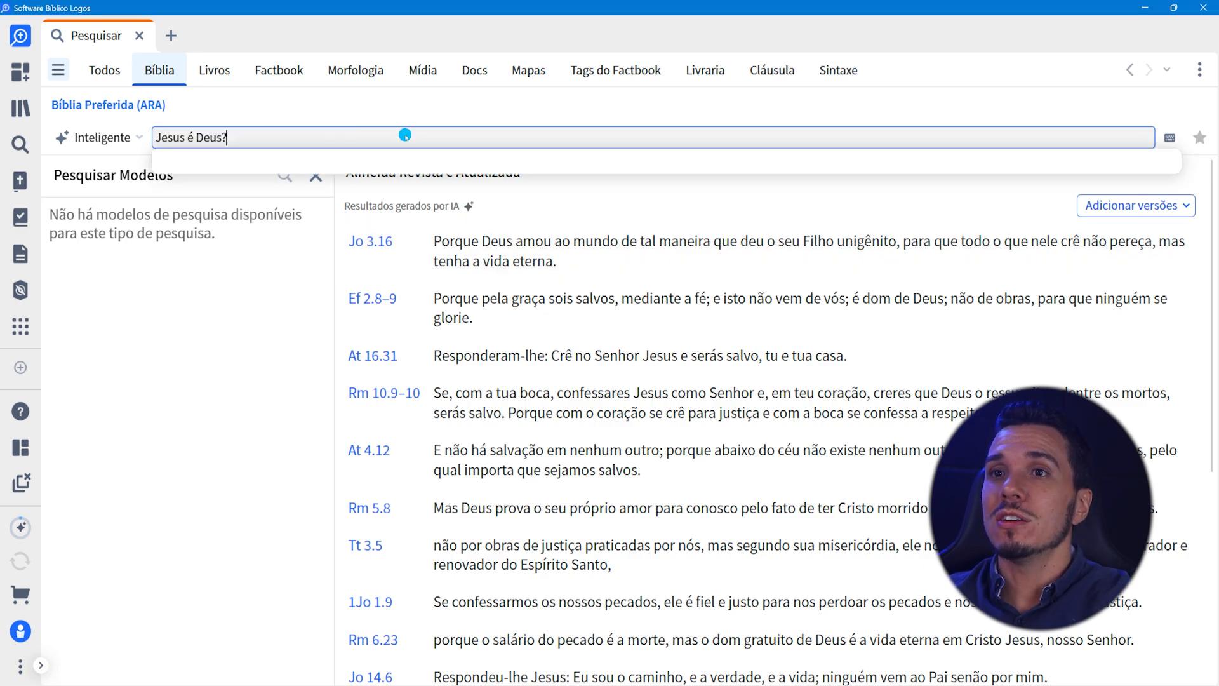
pyautogui.press('Return')
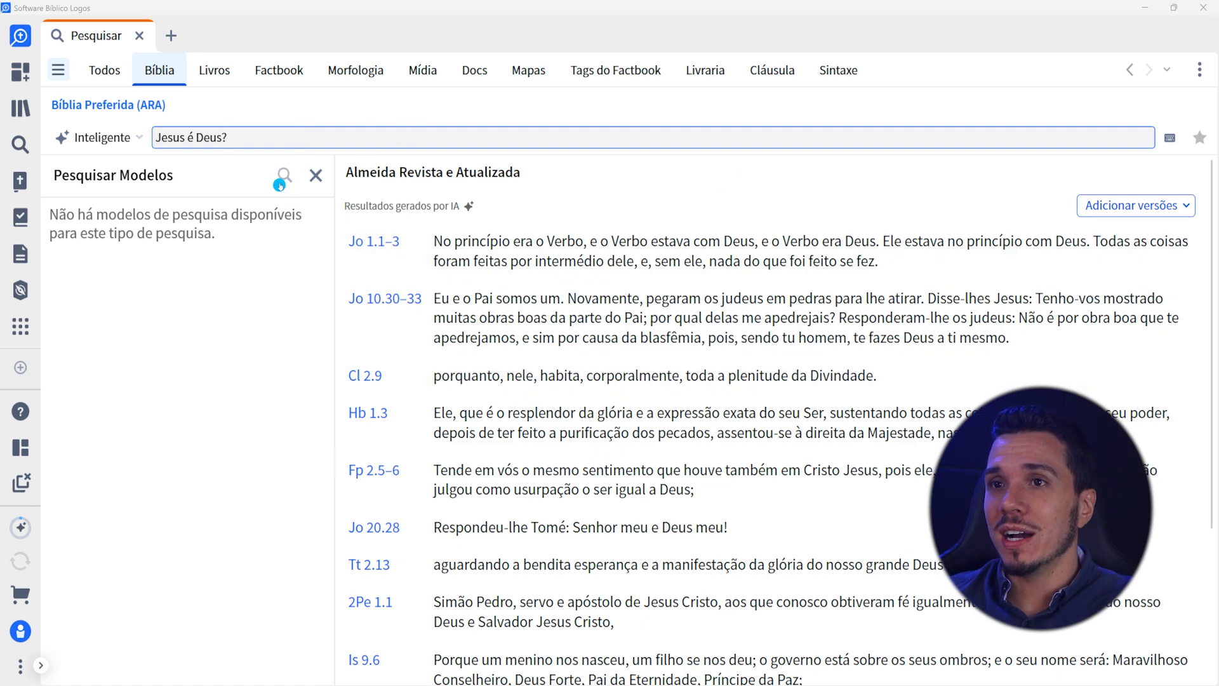
# Step: Replace the query and run a smart Bible search for "Estou ansioso. Quais textos bíblicos podem me ajudar?"
pyautogui.click(277, 137)
pyautogui.hotkey('ctrl', 'a')
pyautogui.write('Estou ansioso. Quais textos bíblicos podem me ajudar?')
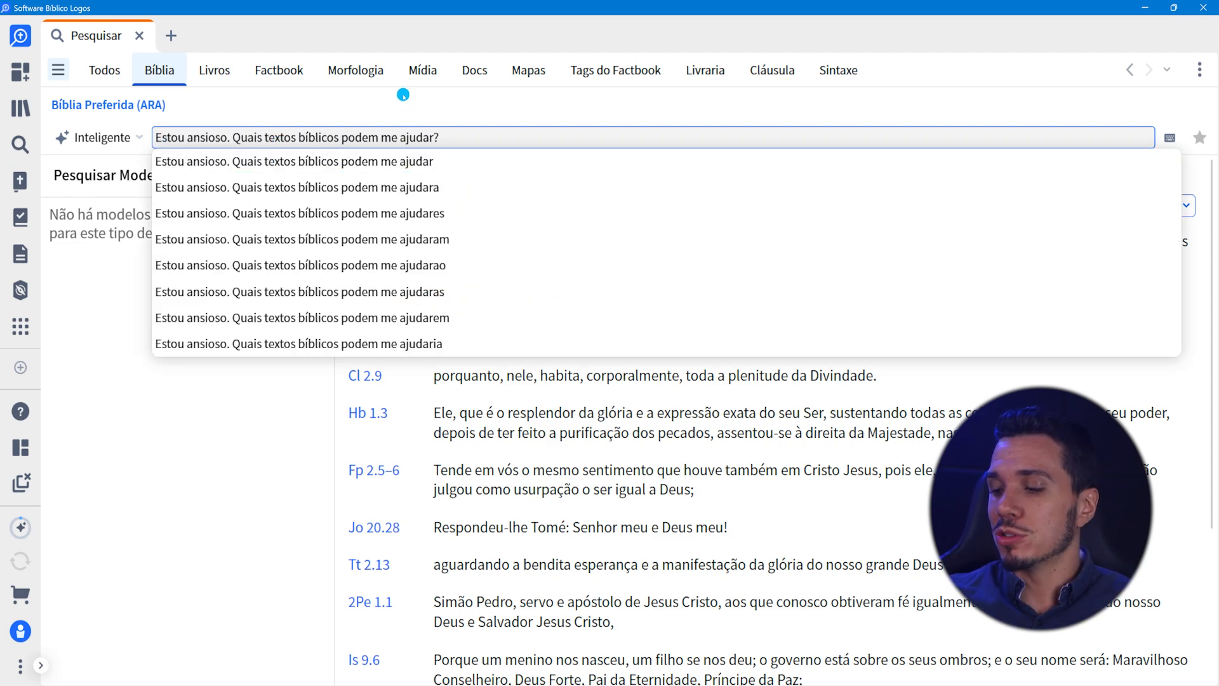
pyautogui.press('Return')
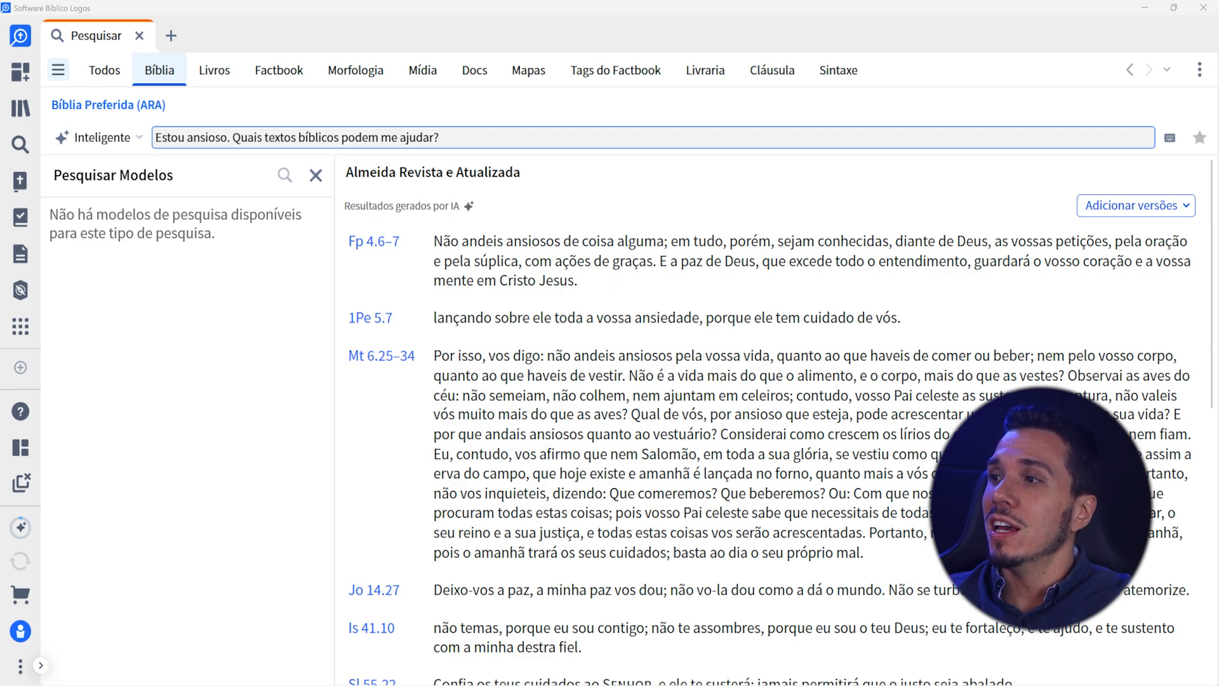
# Step: Replace the query and run a smart Bible search for "Como devo criar meus filhos?"
pyautogui.click(476, 136)
pyautogui.hotkey('ctrl', 'a')
pyautogui.write('Como devo criar meus filhos?')
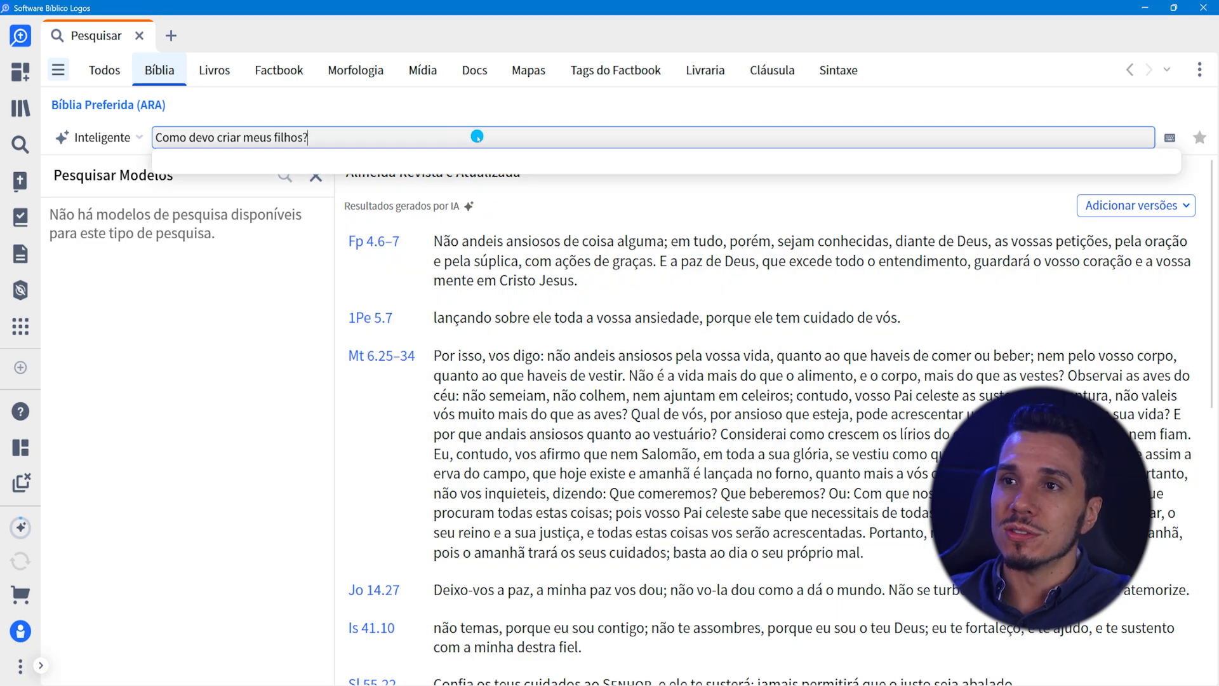
pyautogui.press('Return')
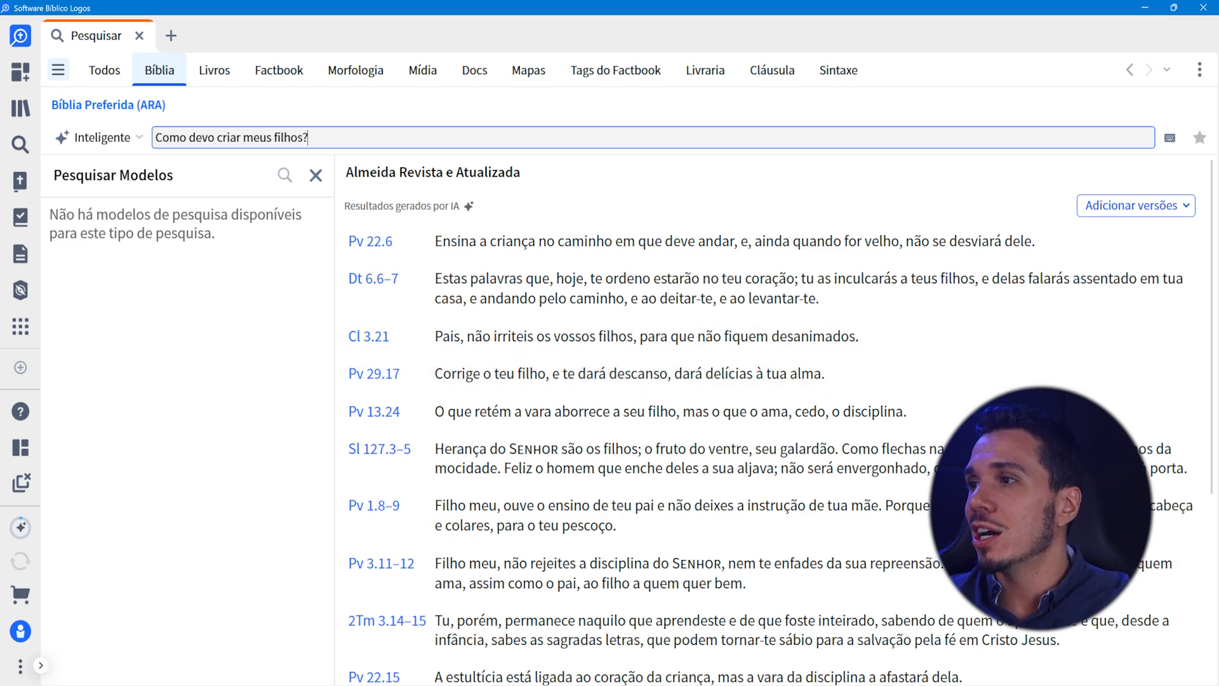
# Step: Run a smart search for "Um amigo tem andando muito irado. Quais textos posso usar para falar com ele sobre a seriedade desse pecado?"
pyautogui.click(400, 136)
pyautogui.write('Um amigo tem andando muito irado. Quais textos posso usar para falar com ele sobre a seriedade desse pecado?')
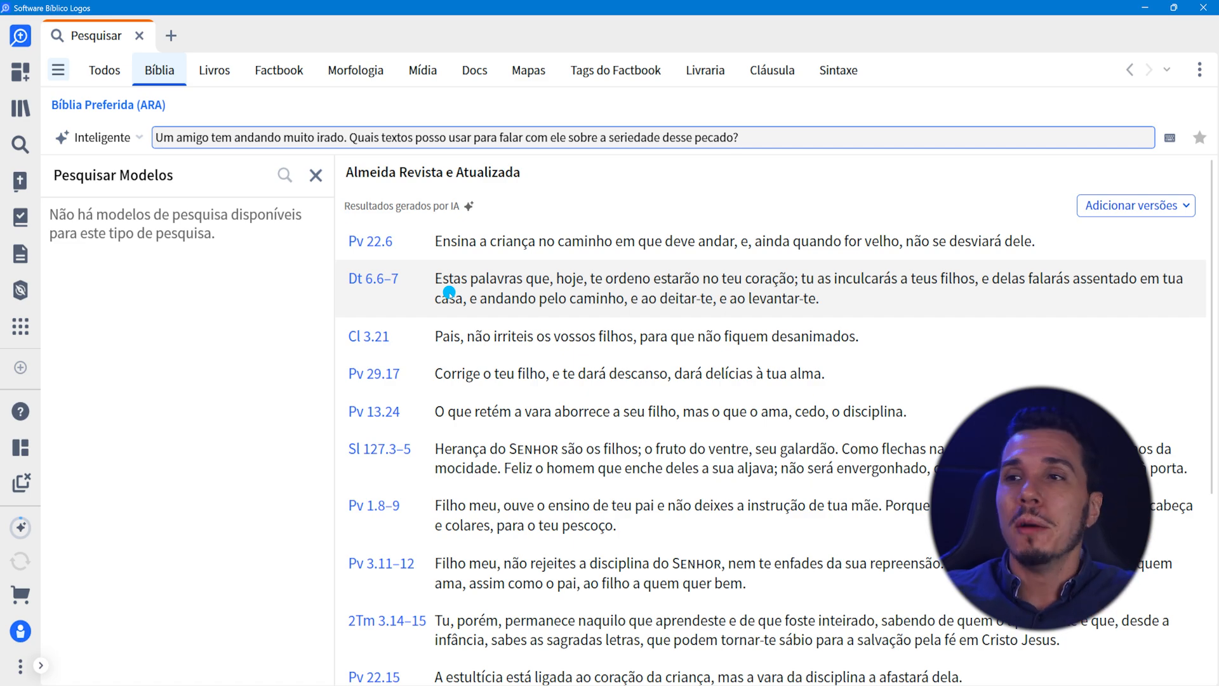
pyautogui.press('Return')
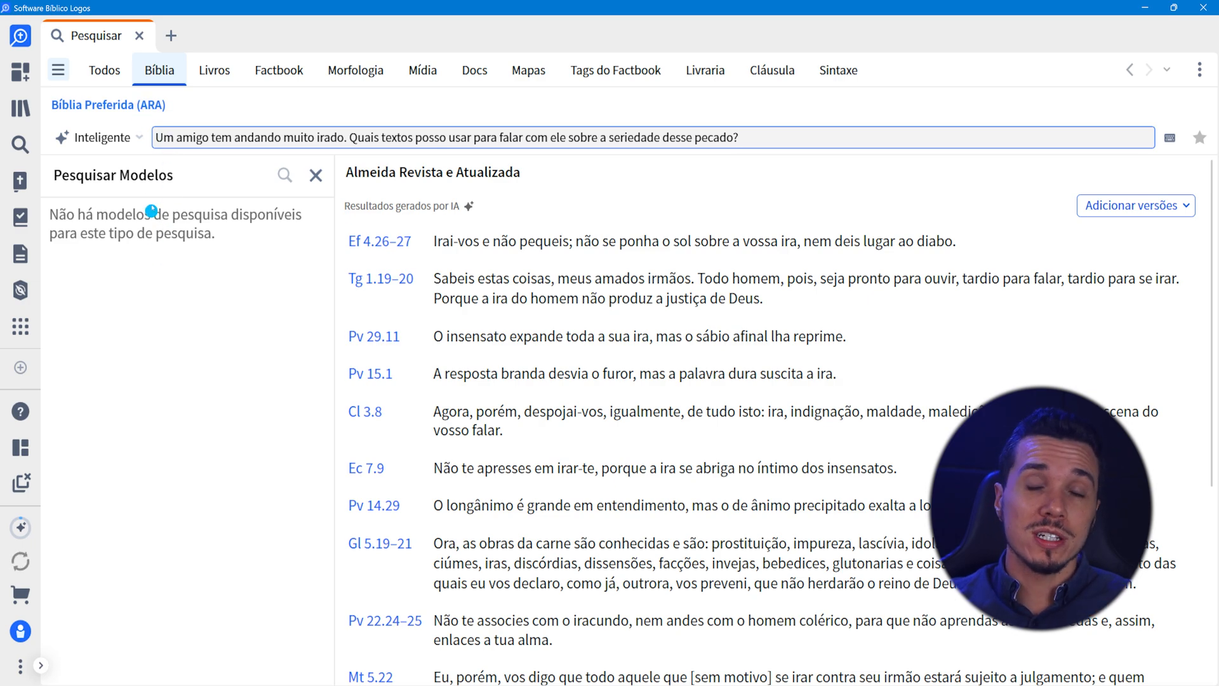
# Step: Check the list of Bibles available for the search and add the NVI as a parallel version to the results
pyautogui.click(135, 106)
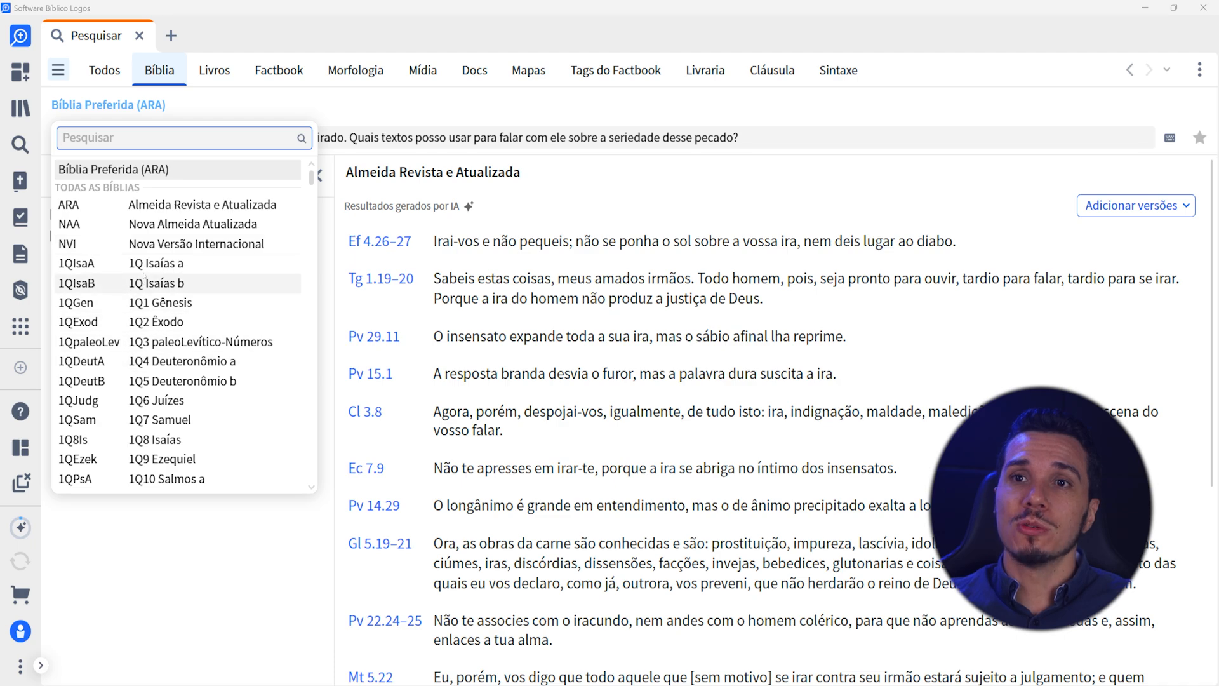
pyautogui.click(255, 100)
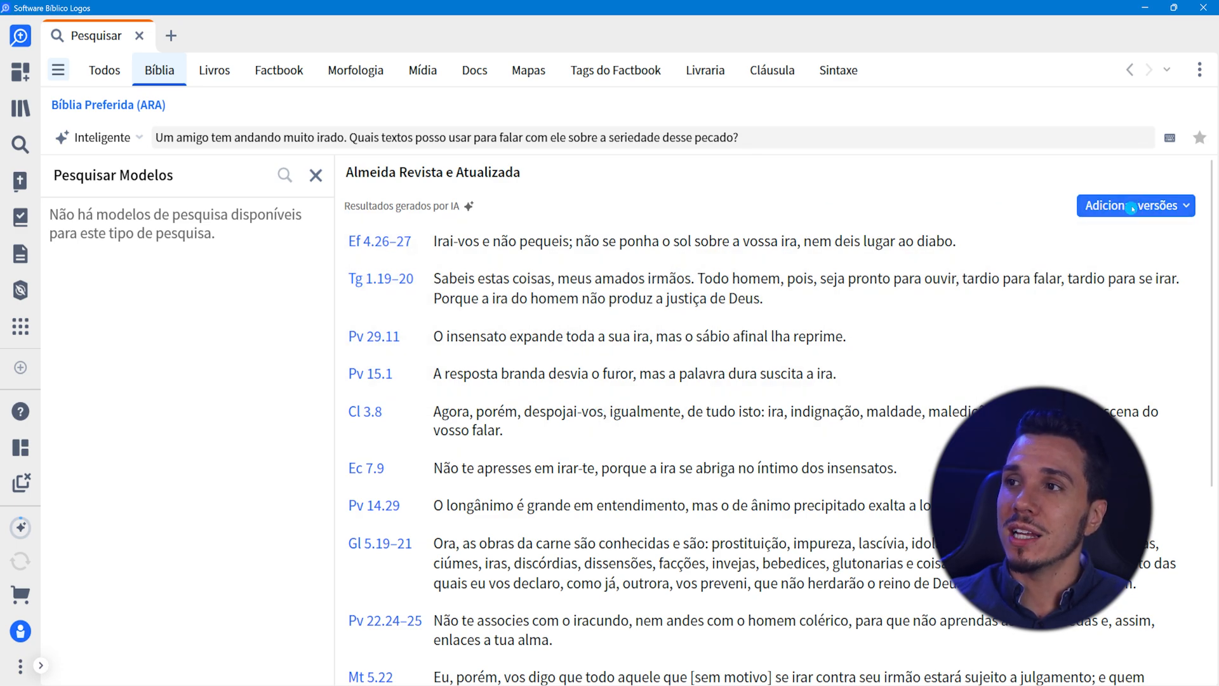
pyautogui.click(1130, 207)
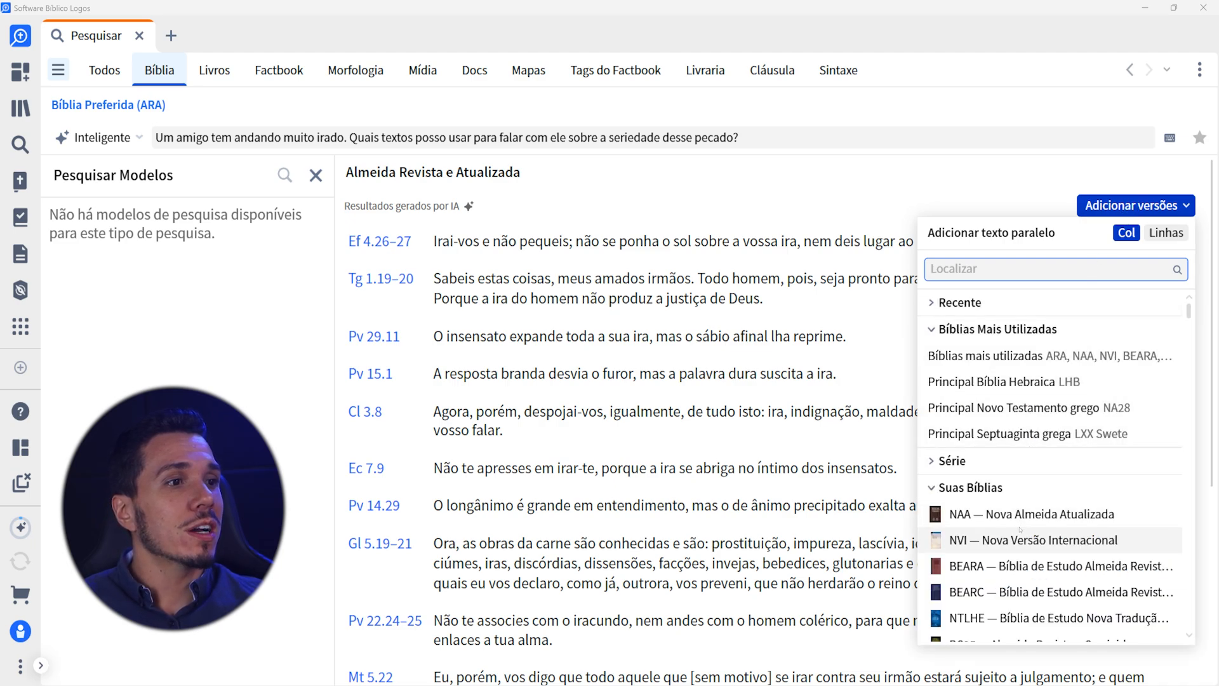
pyautogui.click(1014, 540)
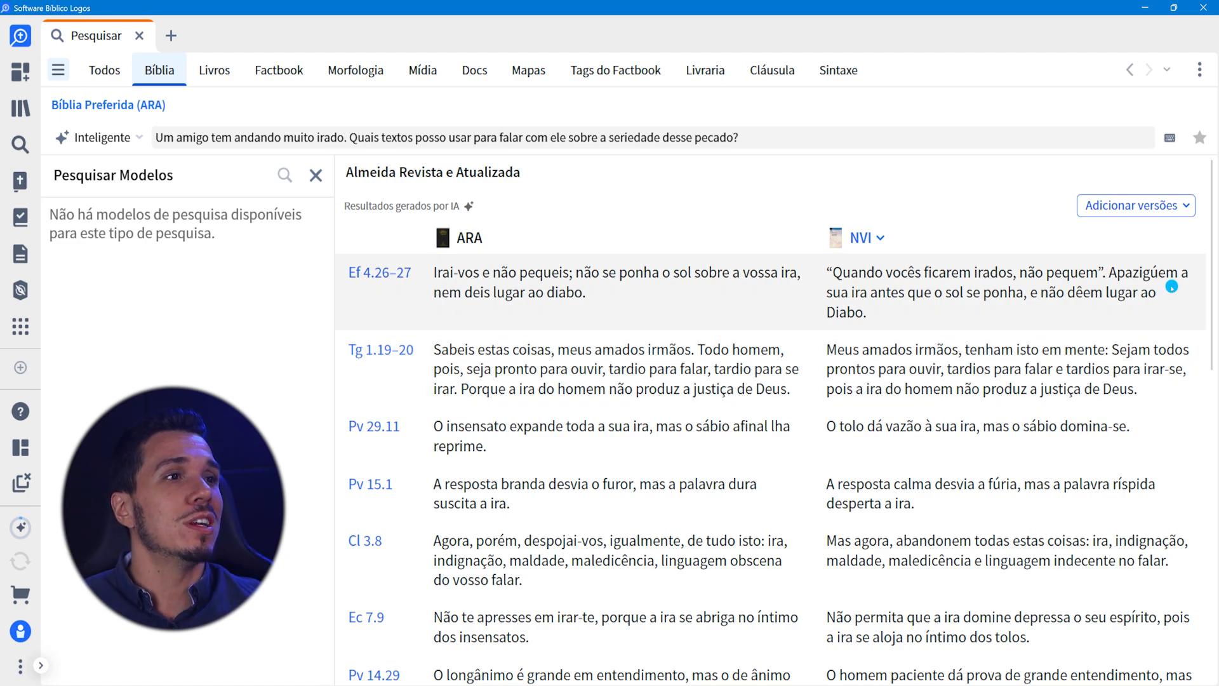
# Step: Try the Linhas layout for the parallel text, return to Col, and remove all parallel versions from the results
pyautogui.click(1146, 210)
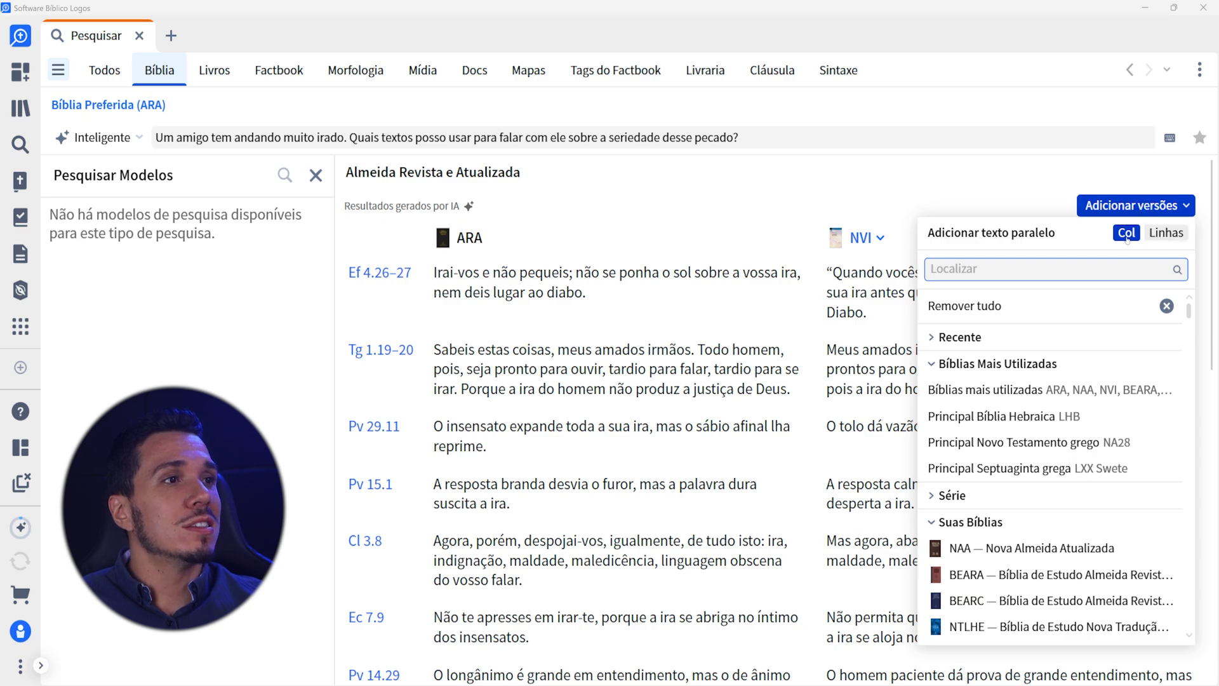
pyautogui.click(1166, 233)
pyautogui.click(1126, 233)
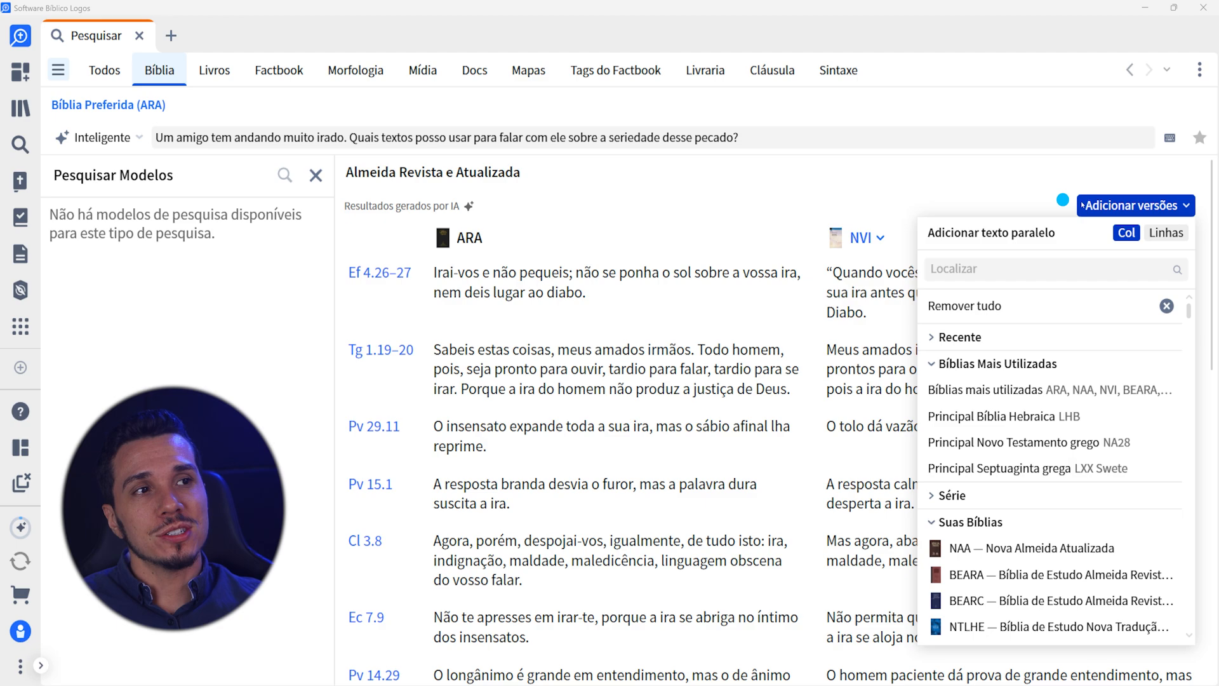
pyautogui.click(1166, 306)
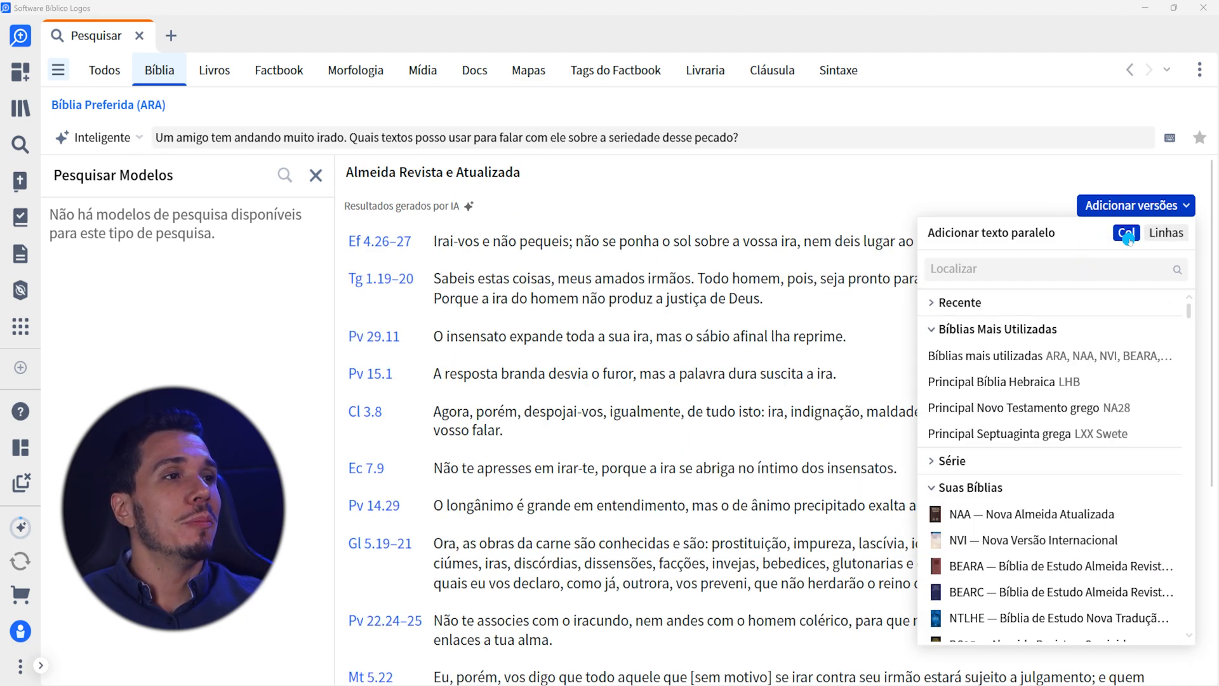
pyautogui.click(800, 184)
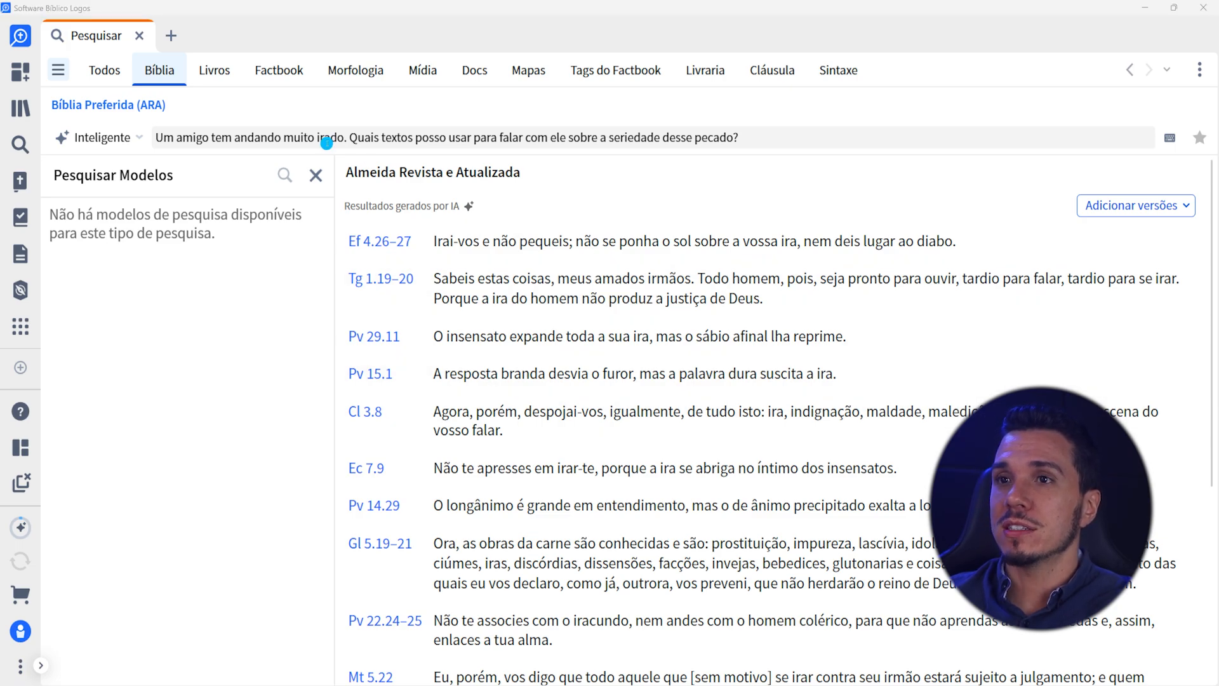
# Step: Replace the query and run a smart Bible search for "Textos em que Pedro e João aparecem juntos"
pyautogui.click(326, 138)
pyautogui.write('Textos em que Pedro e João aparecem juntos')
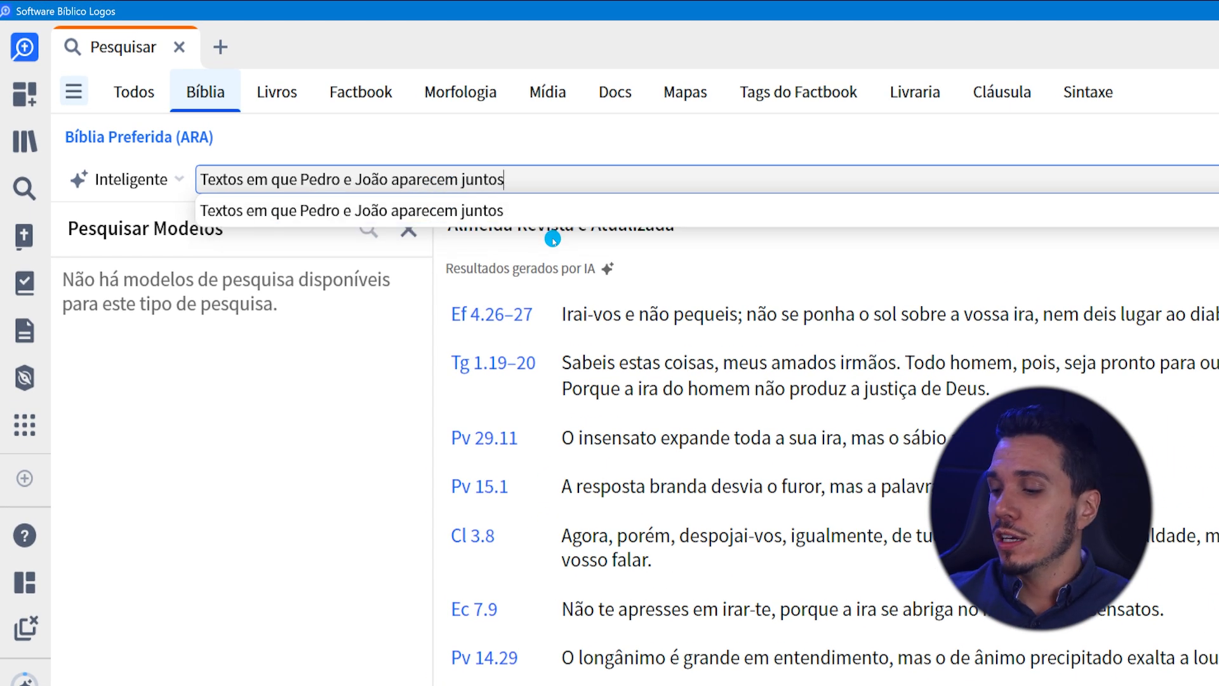
pyautogui.press('Return')
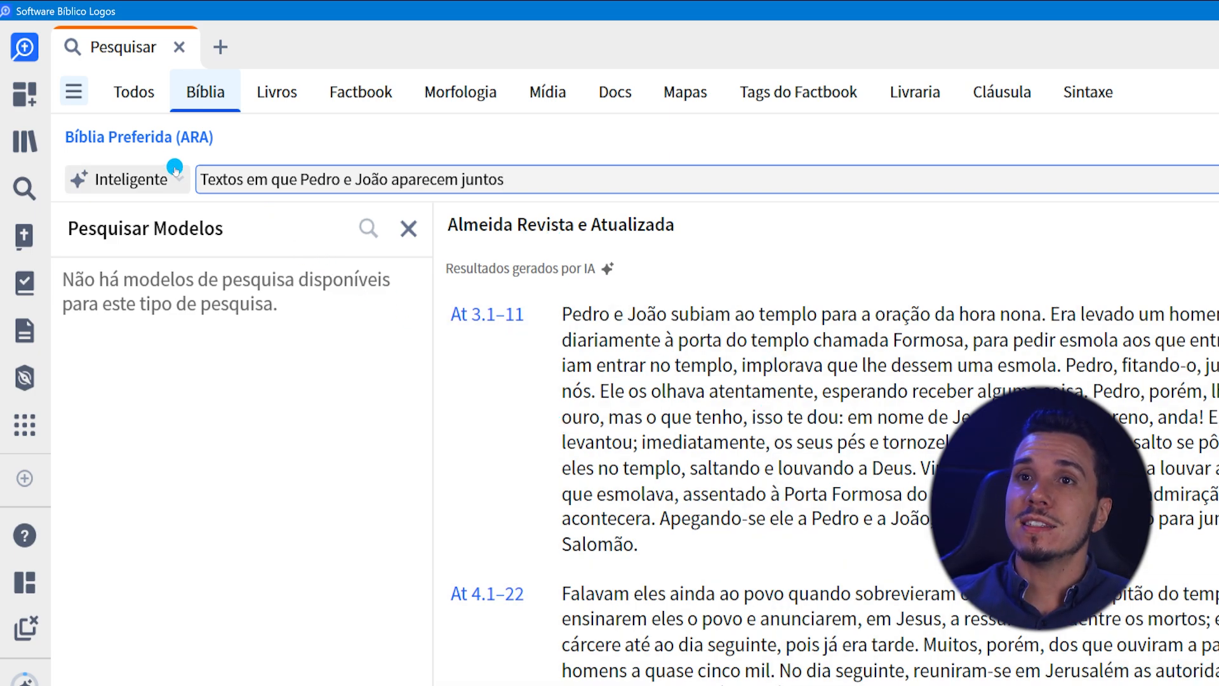
# Step: Switch to the Preciso engine with the same Pedro and João query, and select the query text
pyautogui.click(152, 178)
pyautogui.click(164, 286)
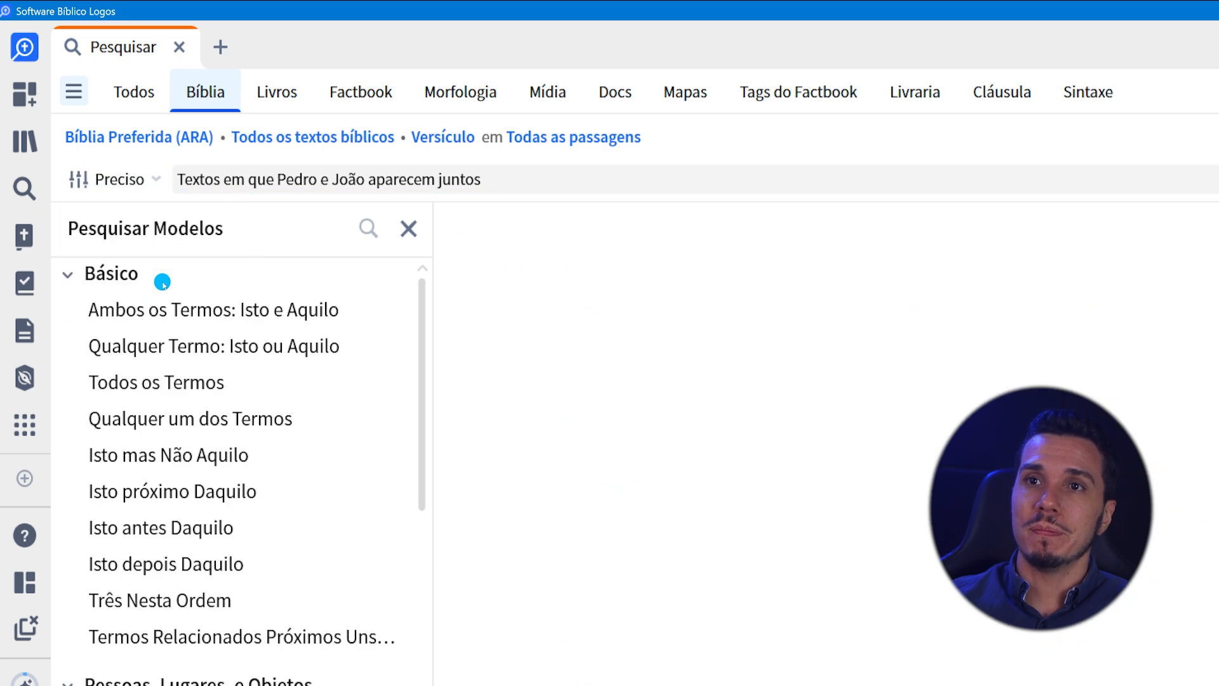
pyautogui.click(591, 171)
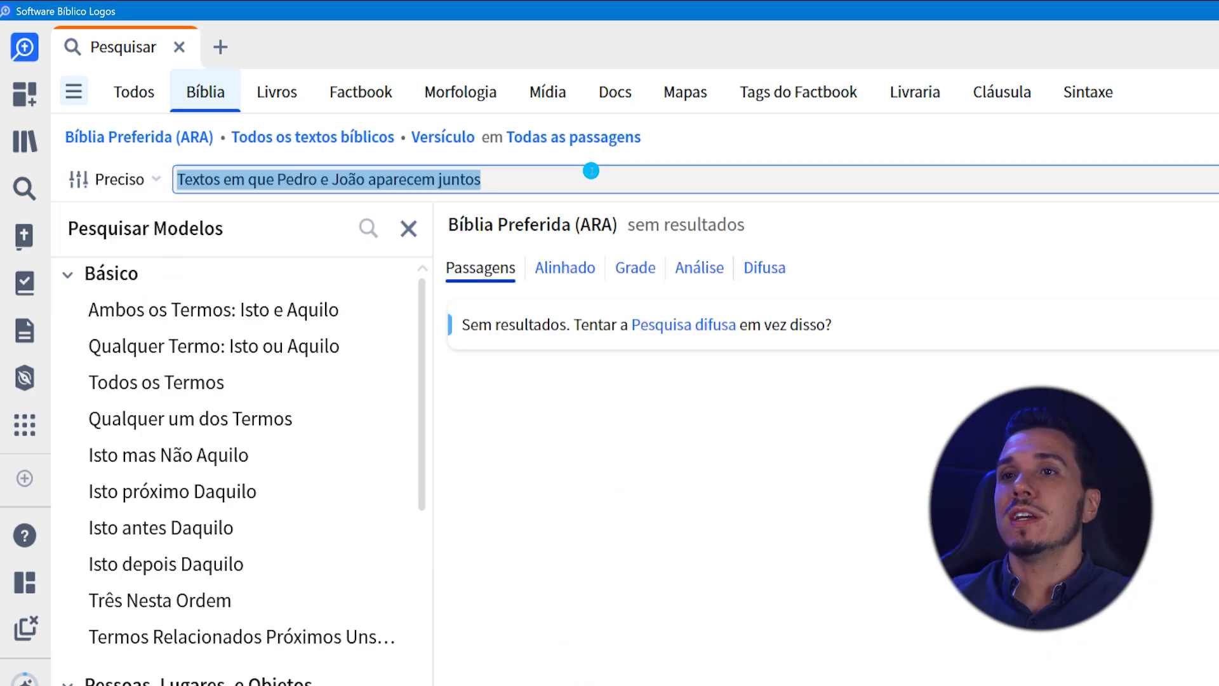
# Step: Replace the query with a precise search for pessoa:Pedro PERTO pessoa:"João (filho de Zebedeu)"
pyautogui.press('BackSpace')
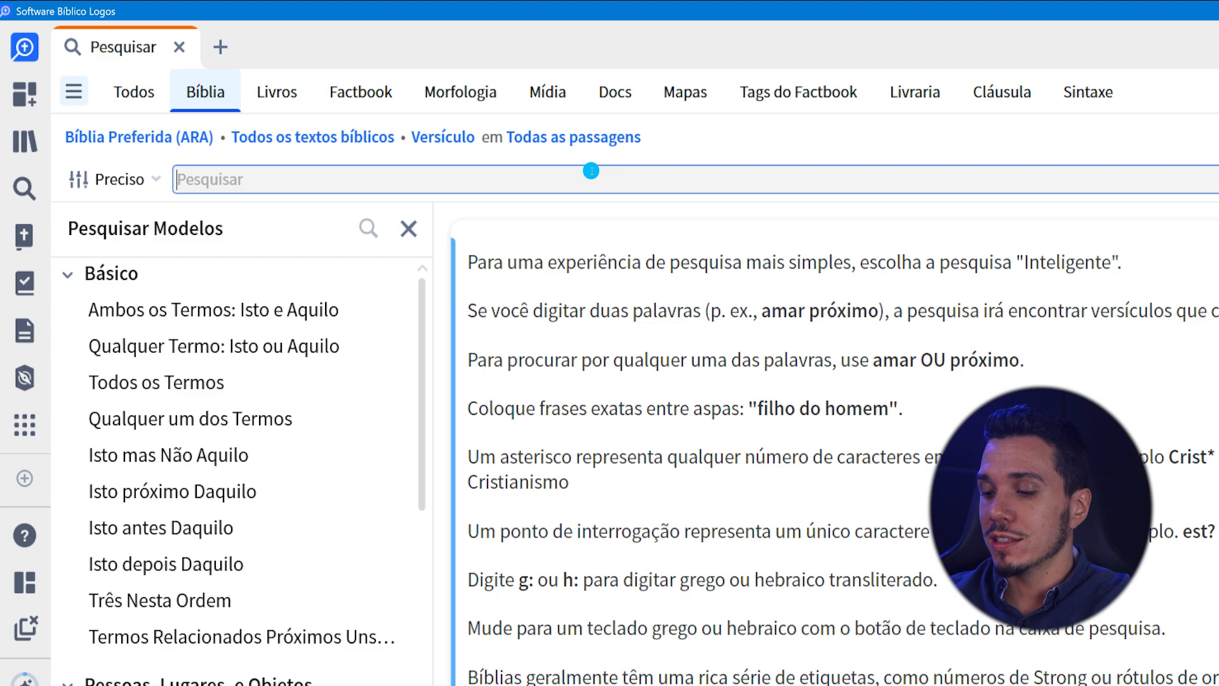
pyautogui.write('pedro')
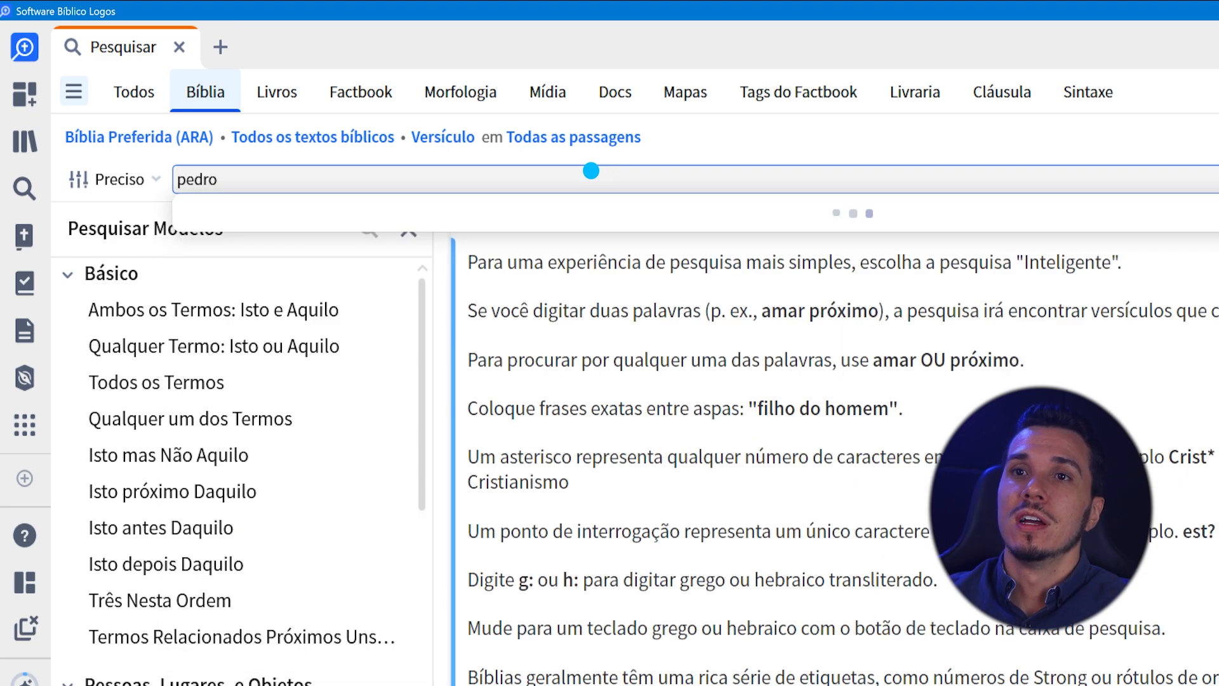
pyautogui.click(304, 206)
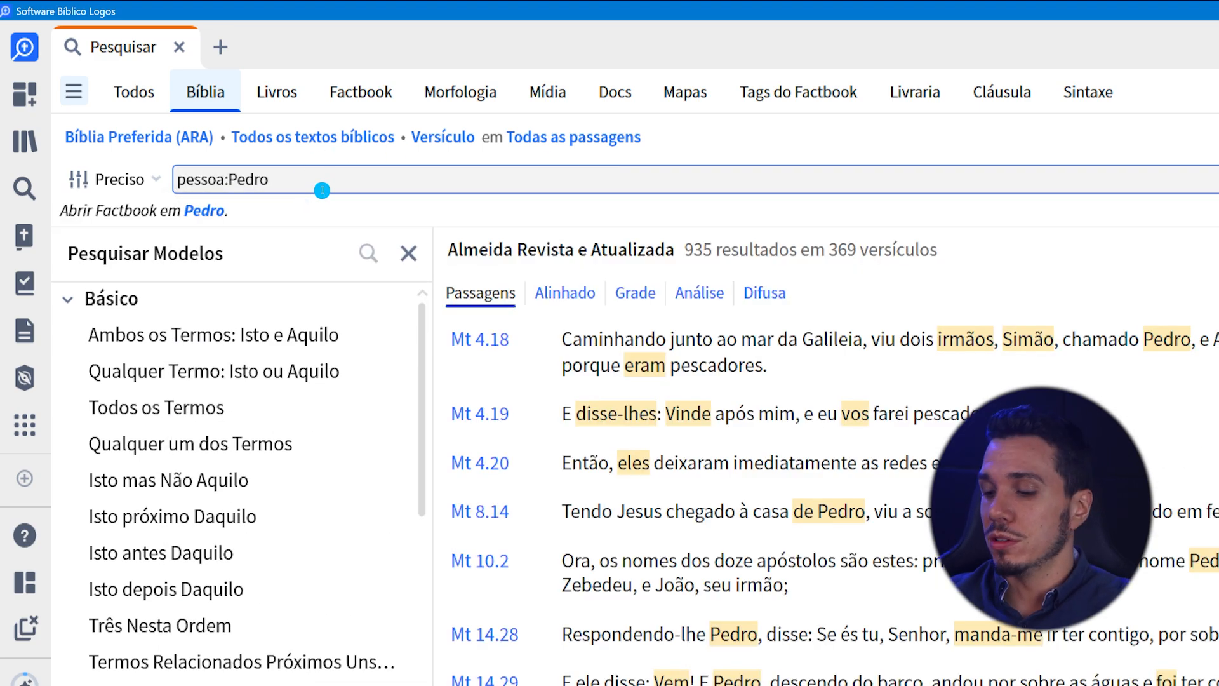
pyautogui.write('PERTO')
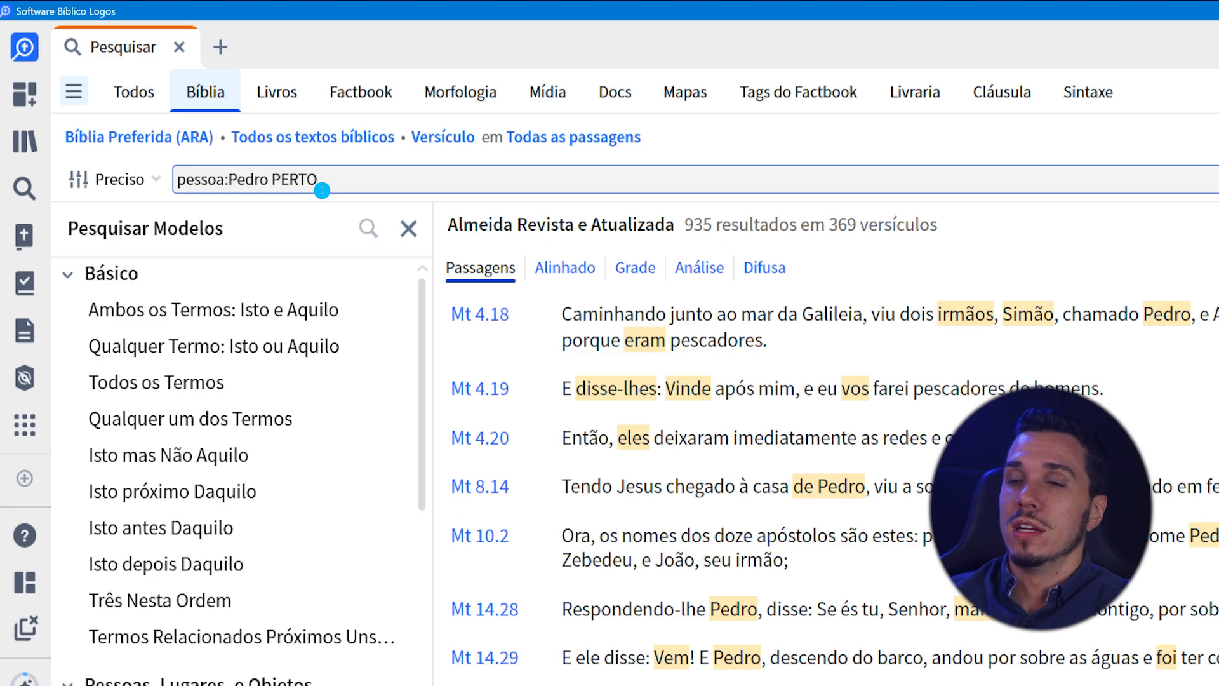
pyautogui.write(' joão')
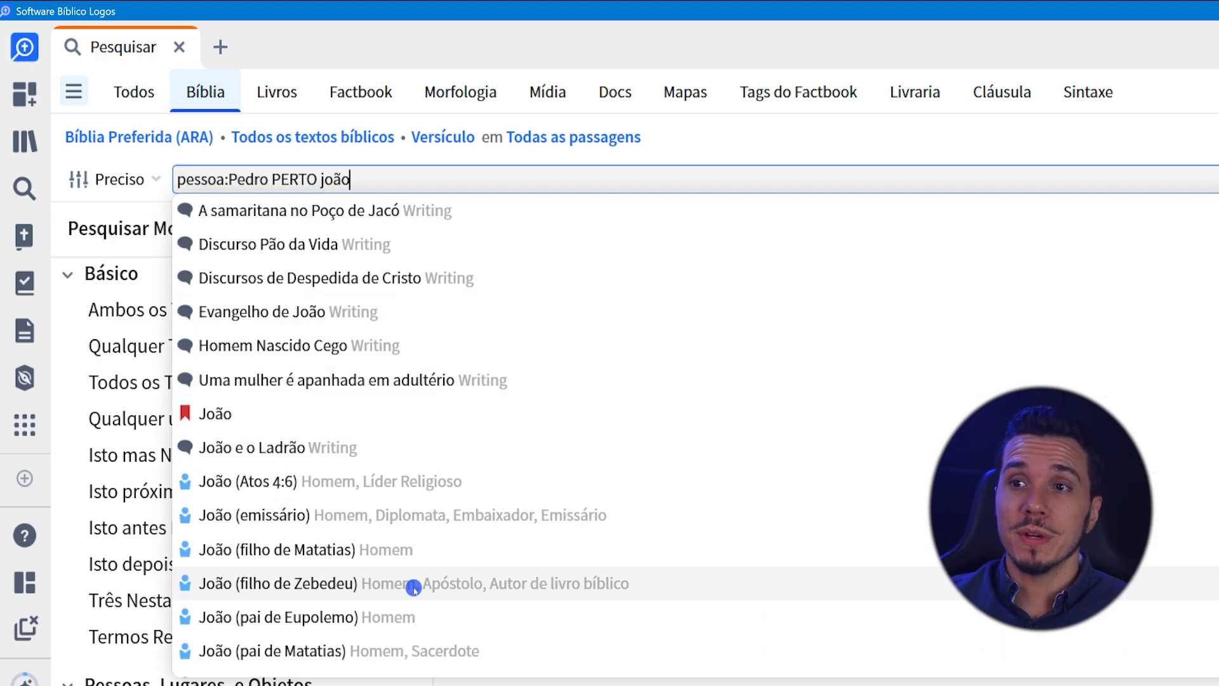
pyautogui.click(414, 587)
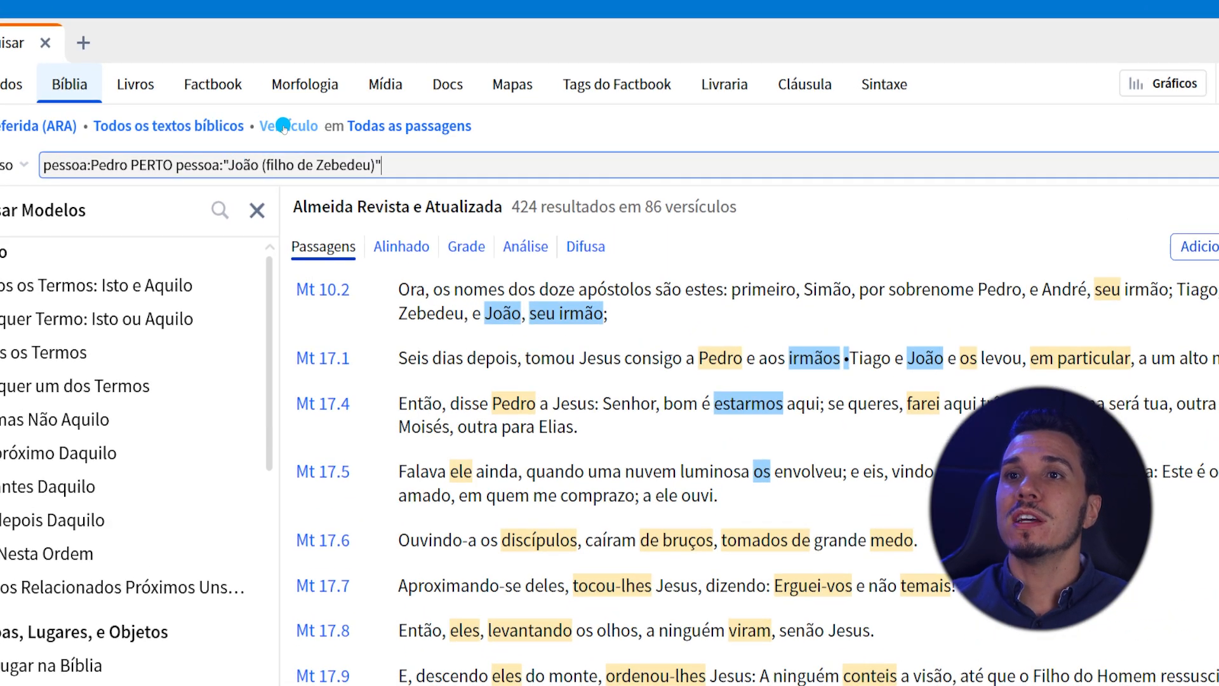
# Step: Limit the Pedro and João search to the book of Mateus instead of all passages
pyautogui.click(430, 125)
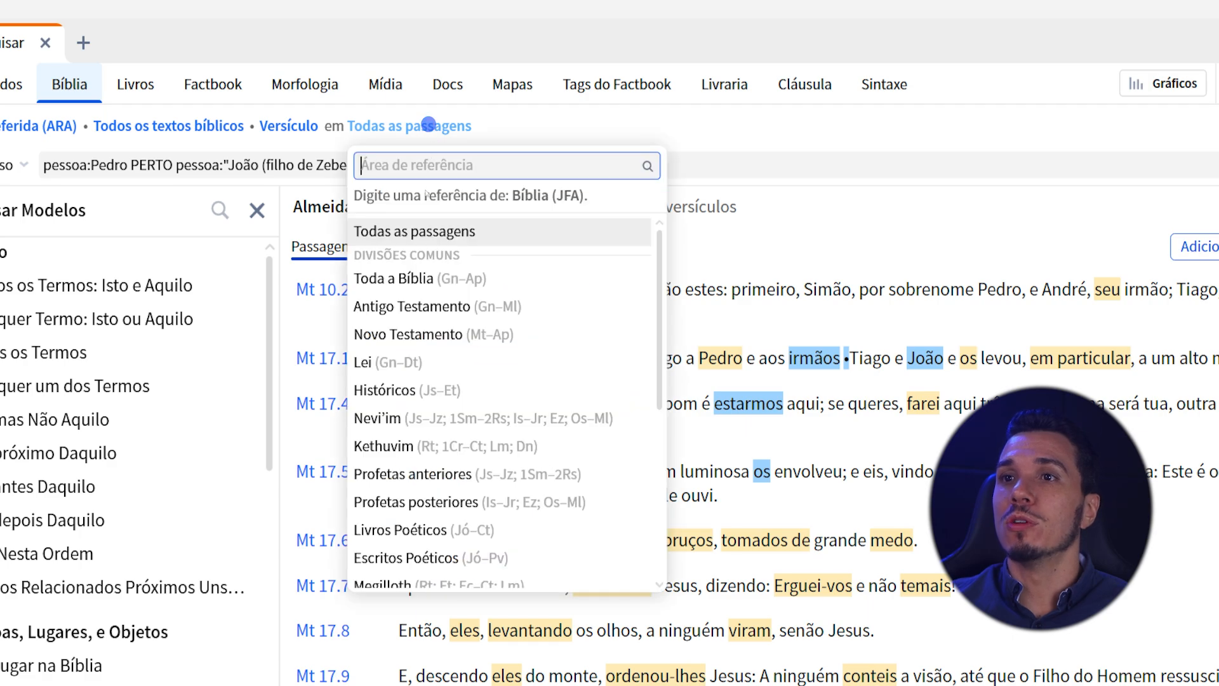
pyautogui.click(446, 170)
pyautogui.write('mateus')
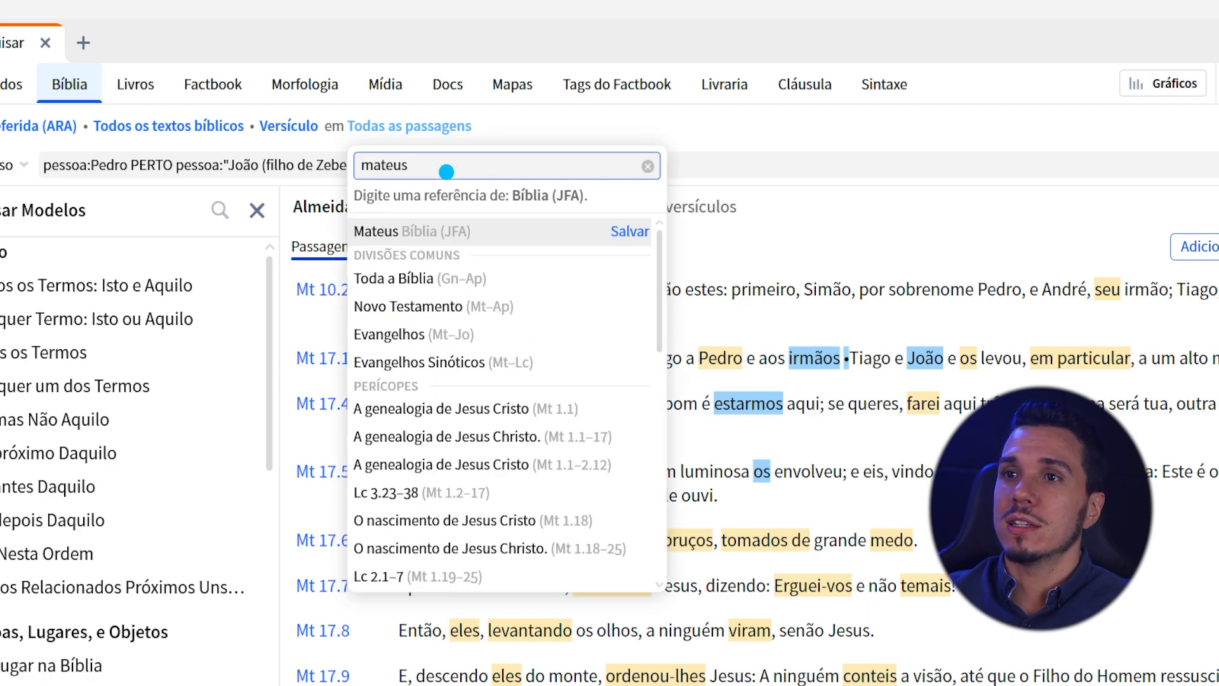
pyautogui.click(452, 234)
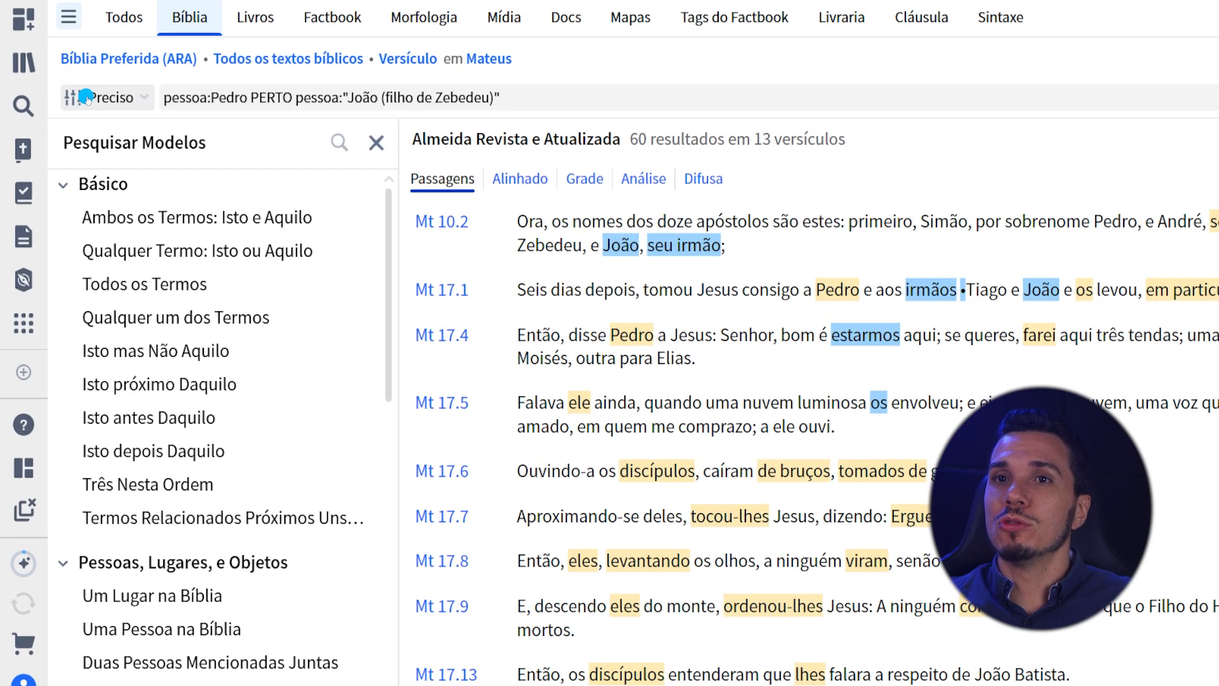
# Step: Switch to the Inteligente engine and run a Bible search for "Quais textos do novo testamento citam Salmos?"
pyautogui.click(74, 137)
pyautogui.click(127, 140)
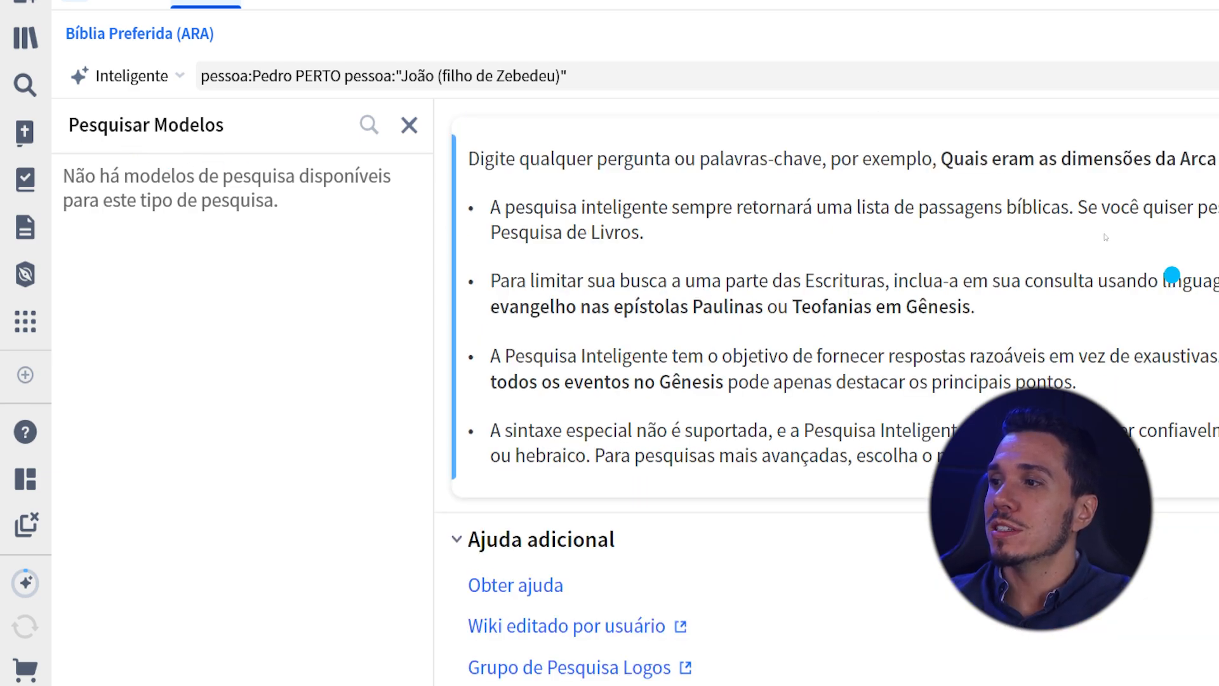
pyautogui.click(596, 73)
pyautogui.write('Quais textos do novo testamento citam Salmos?')
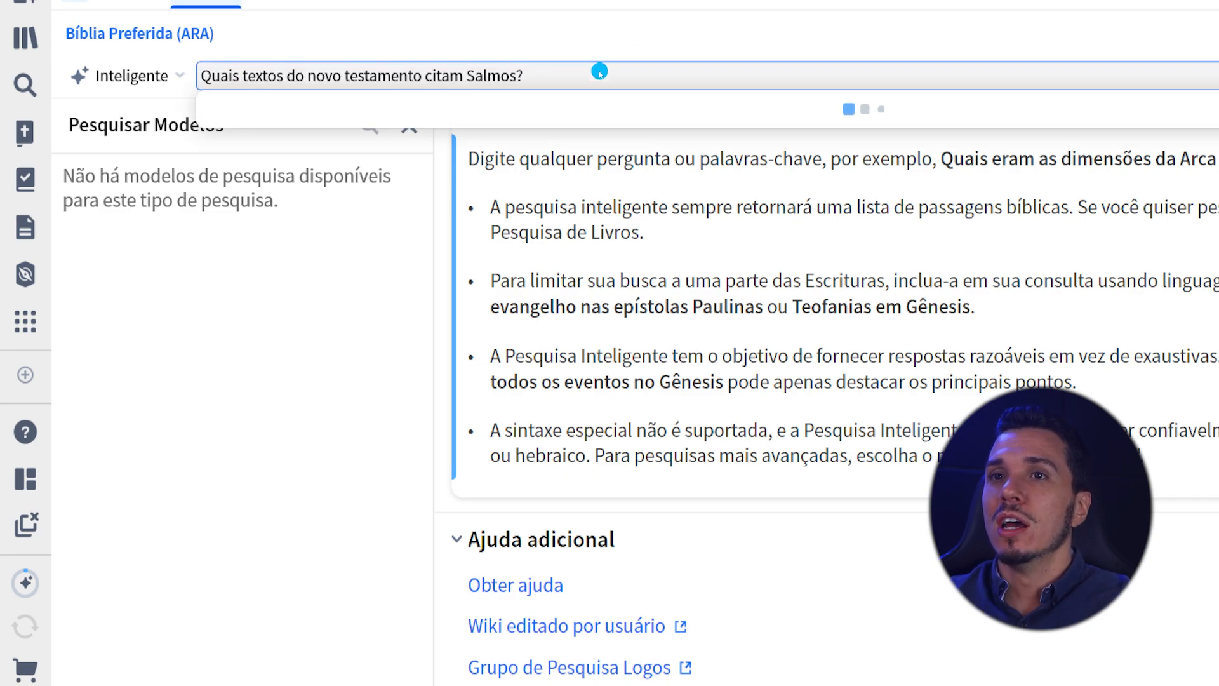
pyautogui.press('Return')
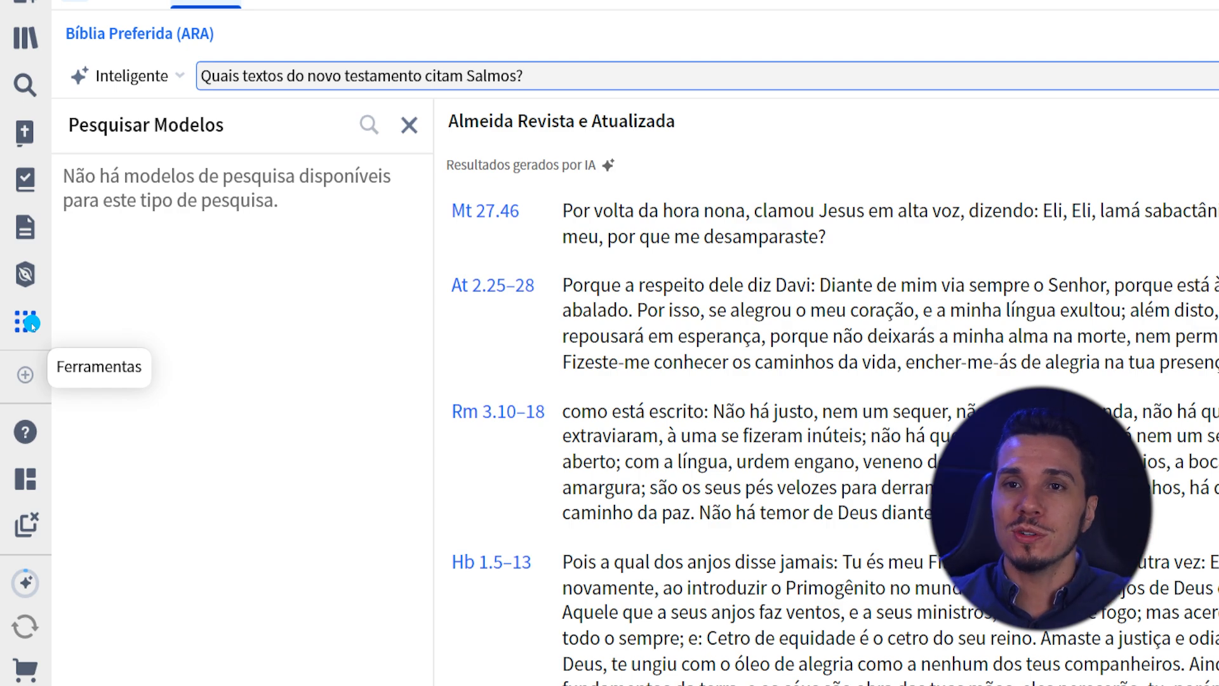
# Step: Find the Explorador de Livros Bíblicos among the tools with "explo" and open it
pyautogui.click(29, 324)
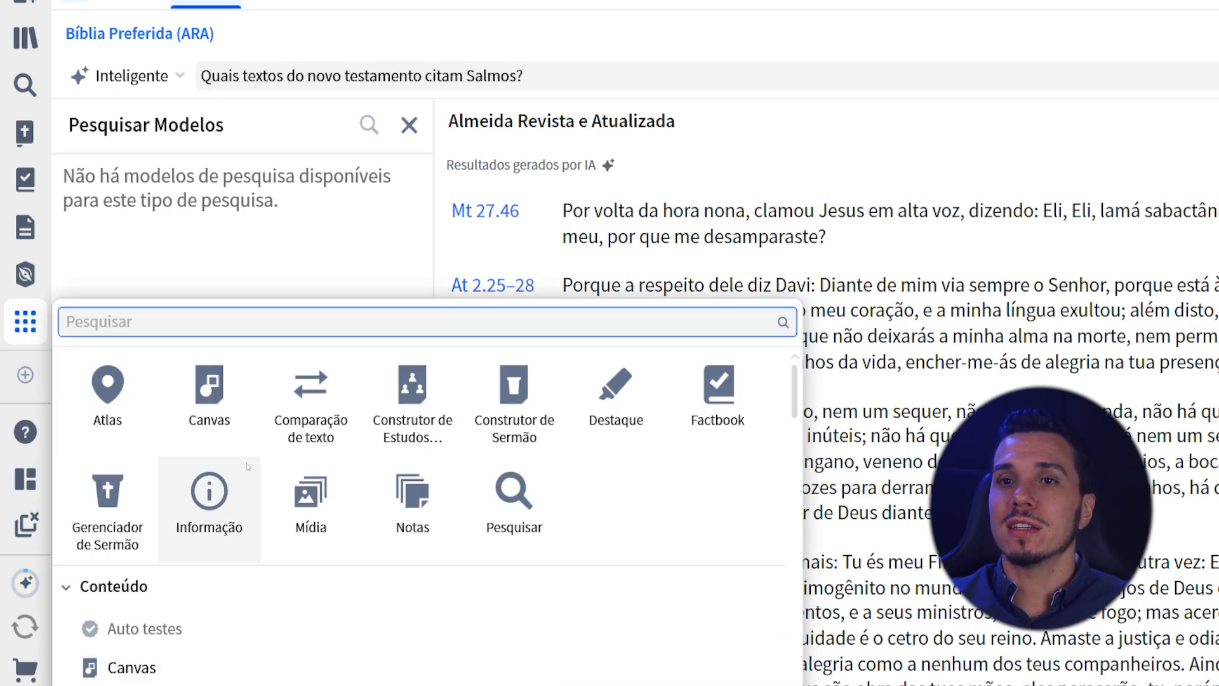
pyautogui.write('explo')
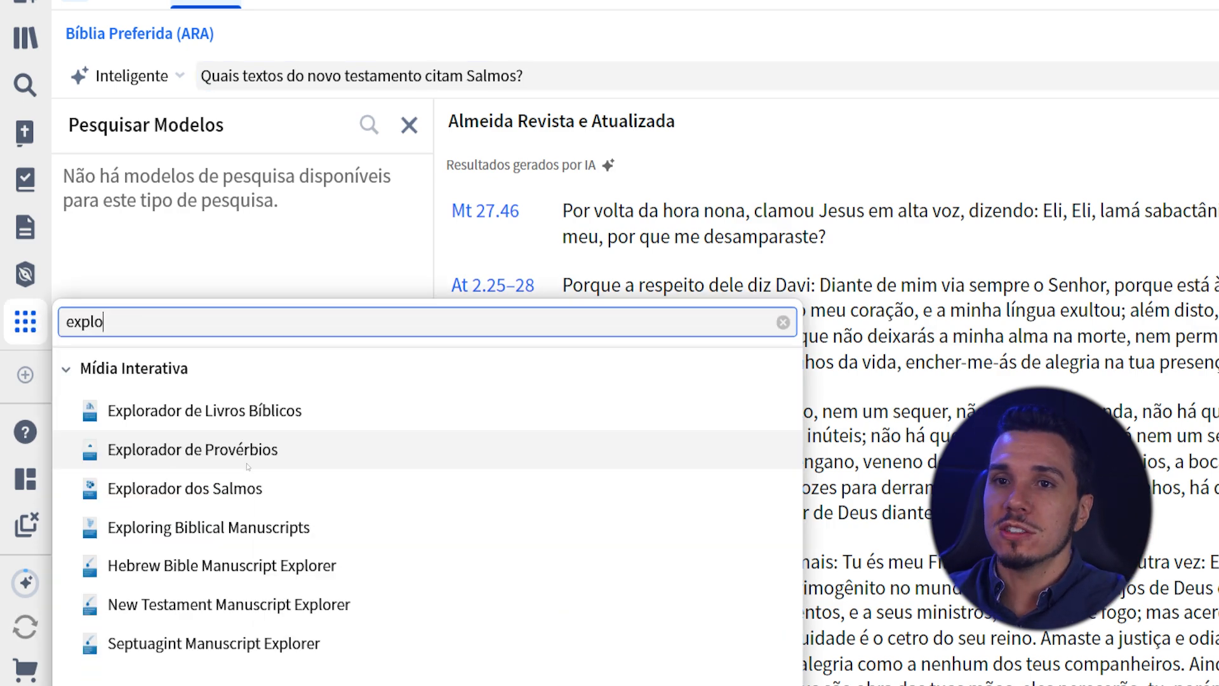
pyautogui.click(238, 413)
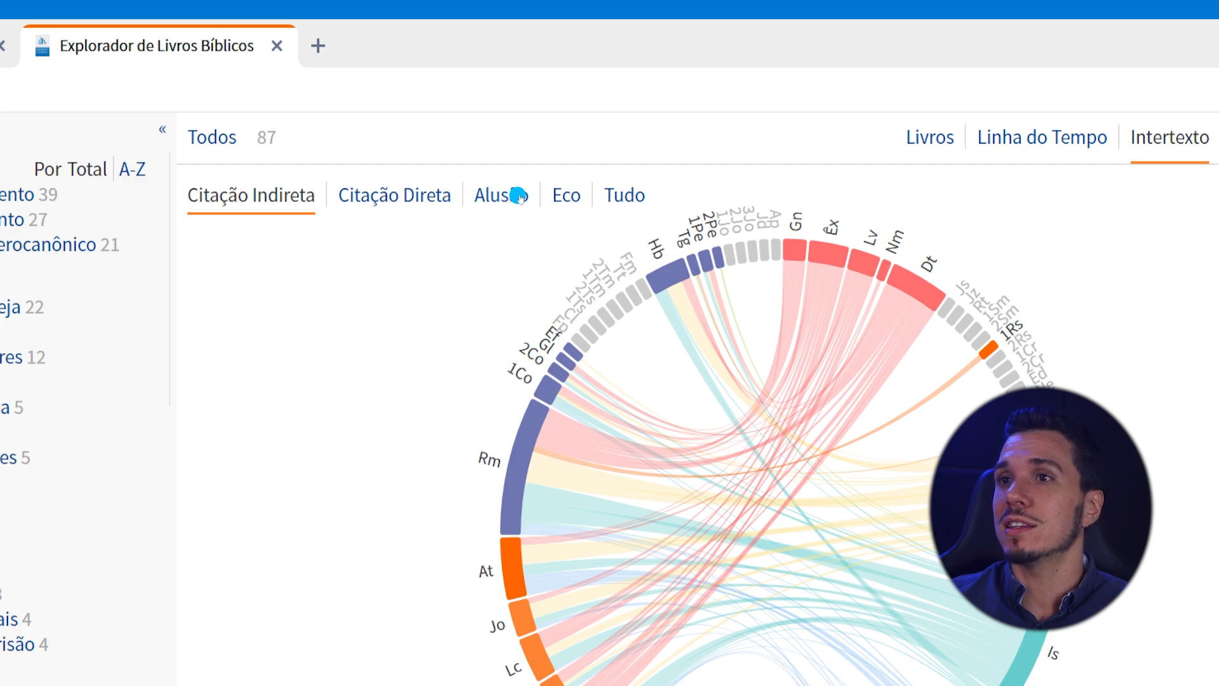
# Step: Show every relation type (Tudo) in the Intertexto diagram and open the search for passages linked to Salmos
pyautogui.click(610, 191)
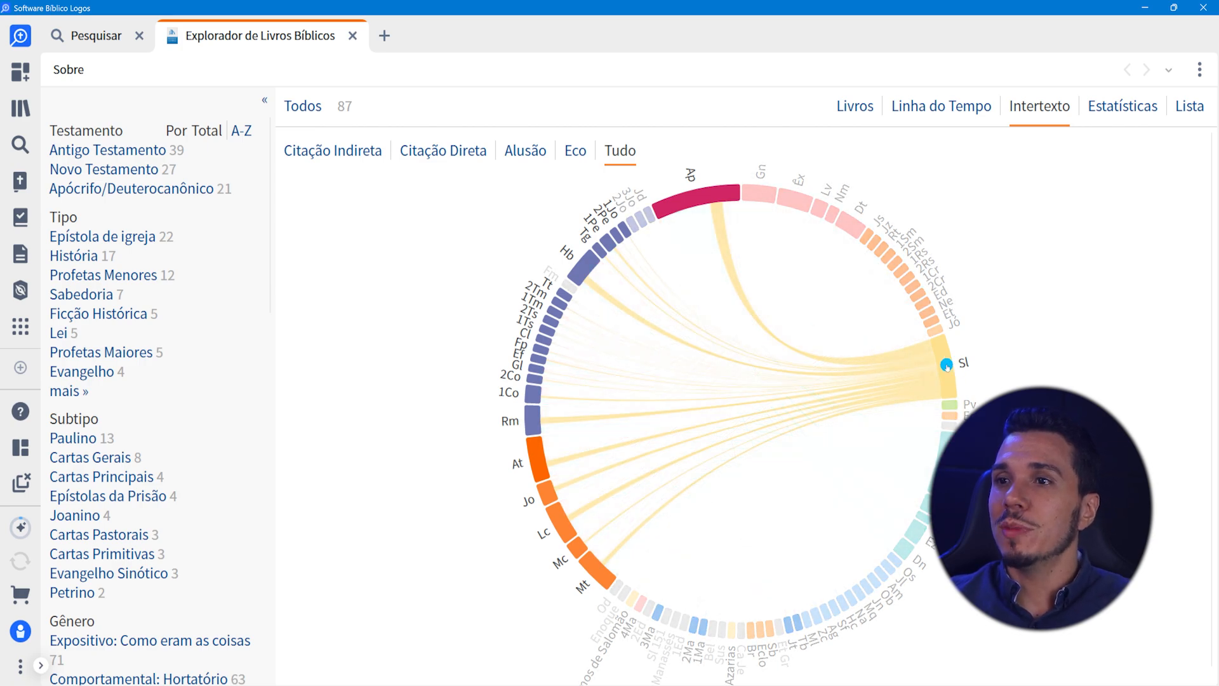
pyautogui.click(946, 364)
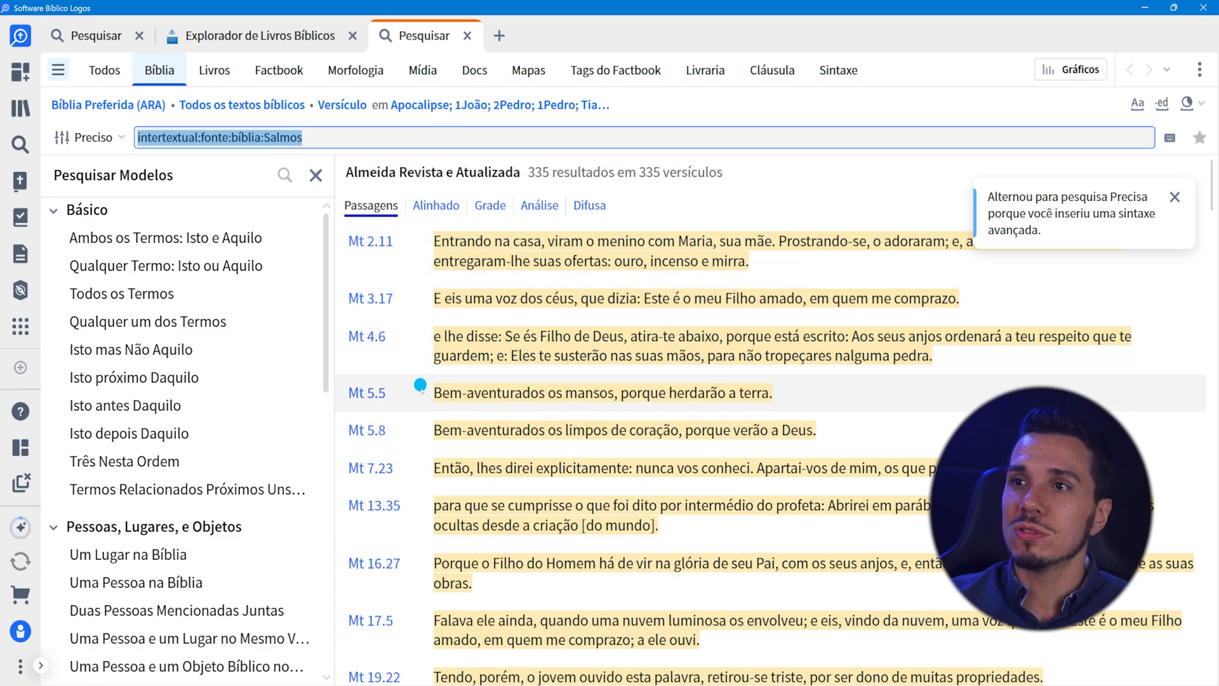
# Step: Examine the passages that draw on Salmos from Mateus through Atos, comparing them with the Intertexto diagram
pyautogui.scroll(-2, 418, 448)
pyautogui.scroll(-20, 418, 448)
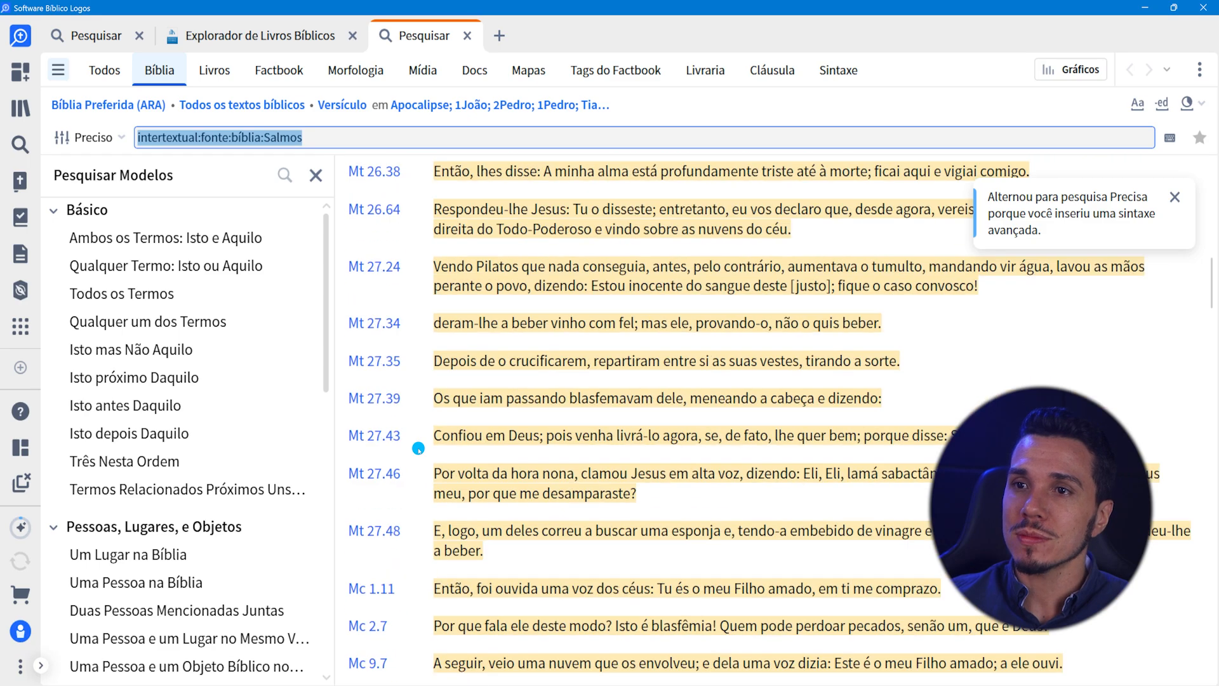
pyautogui.scroll(-15, 418, 448)
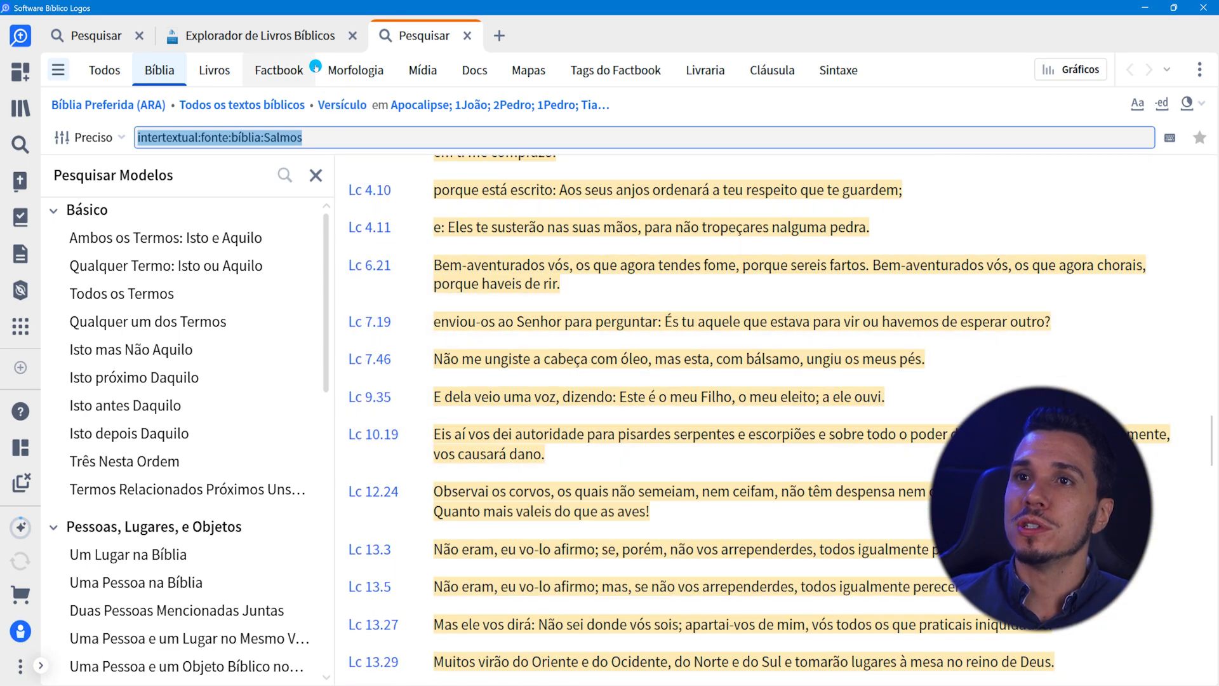
pyautogui.click(302, 33)
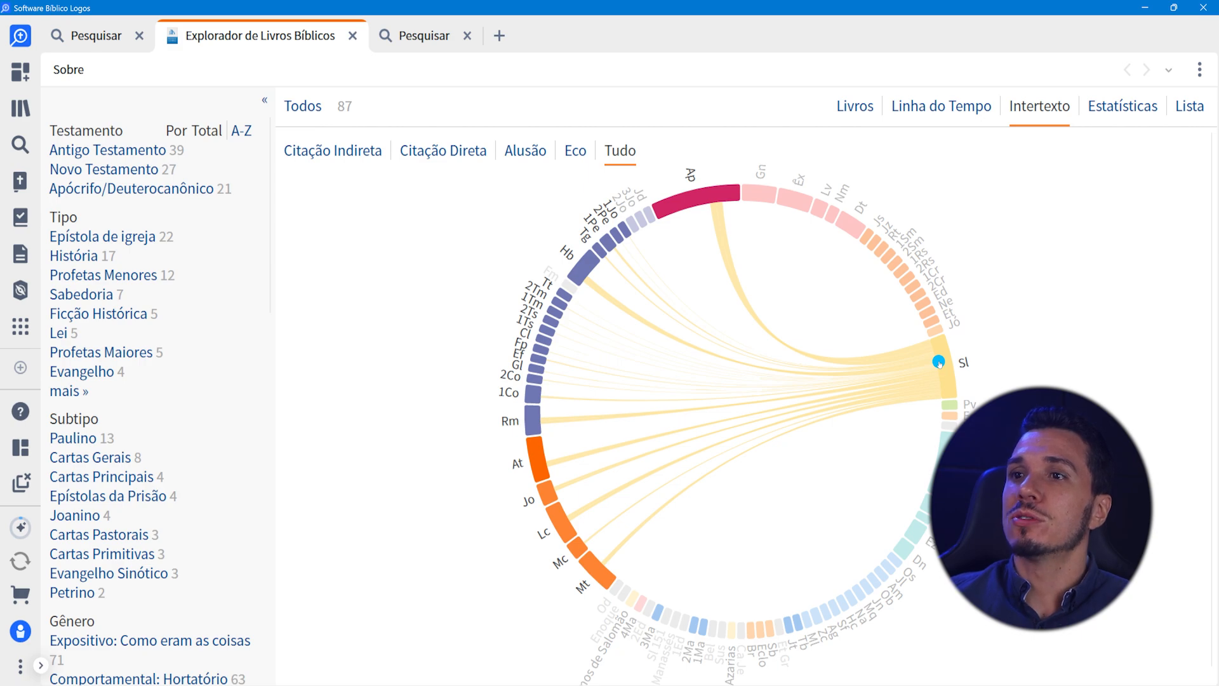
pyautogui.click(392, 34)
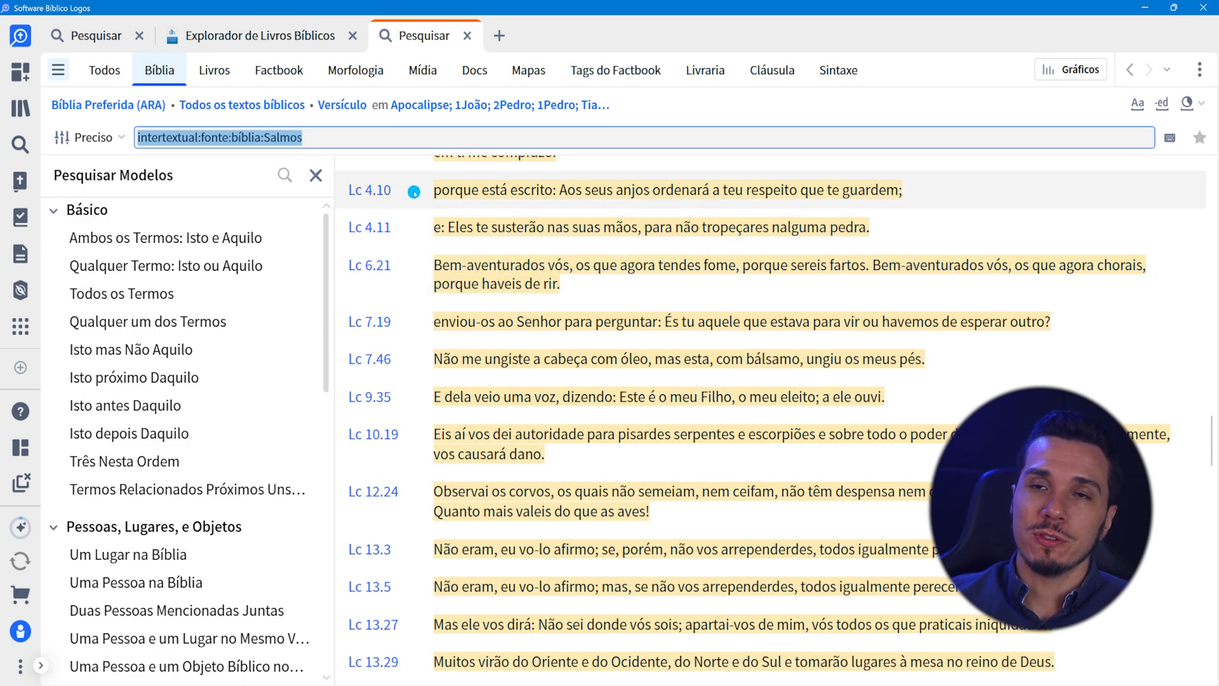
pyautogui.scroll(-10, 545, 405)
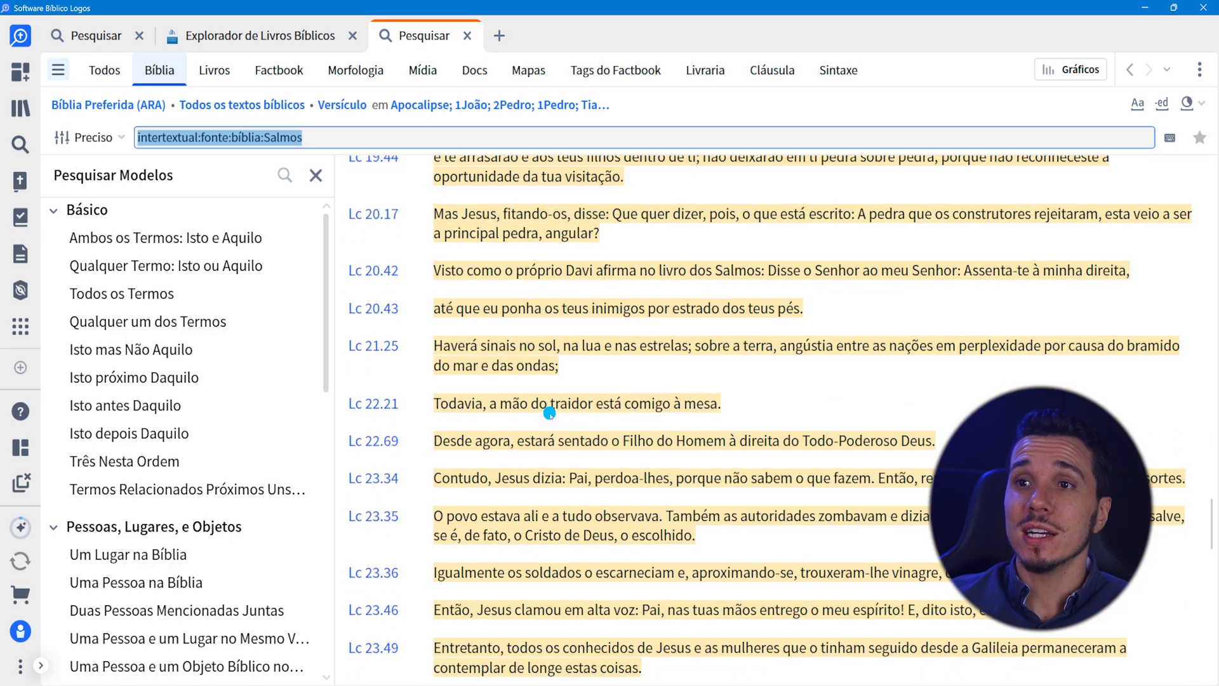
pyautogui.scroll(-15, 549, 413)
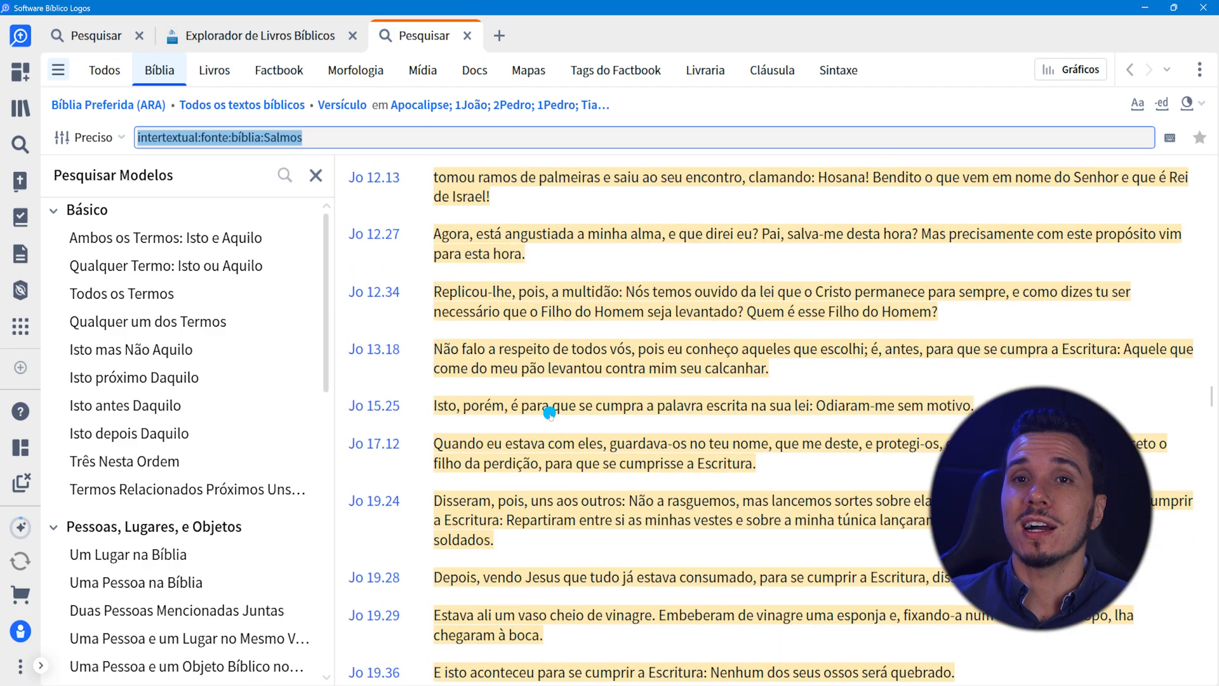
pyautogui.scroll(-8, 549, 413)
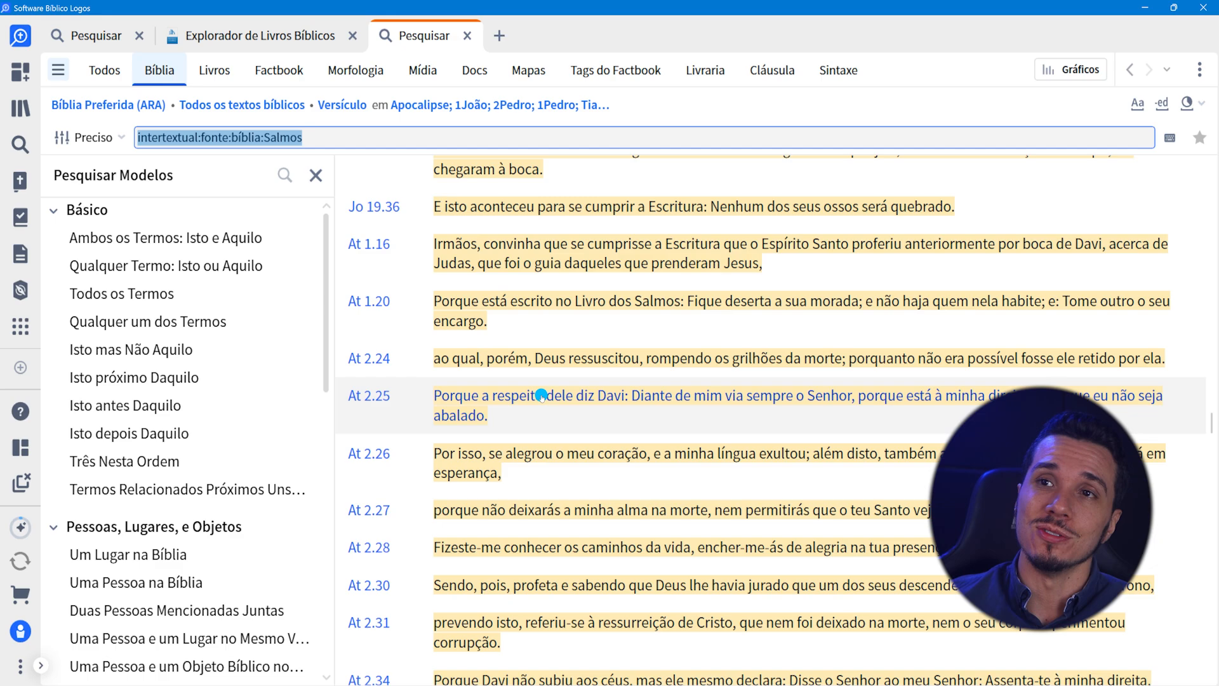